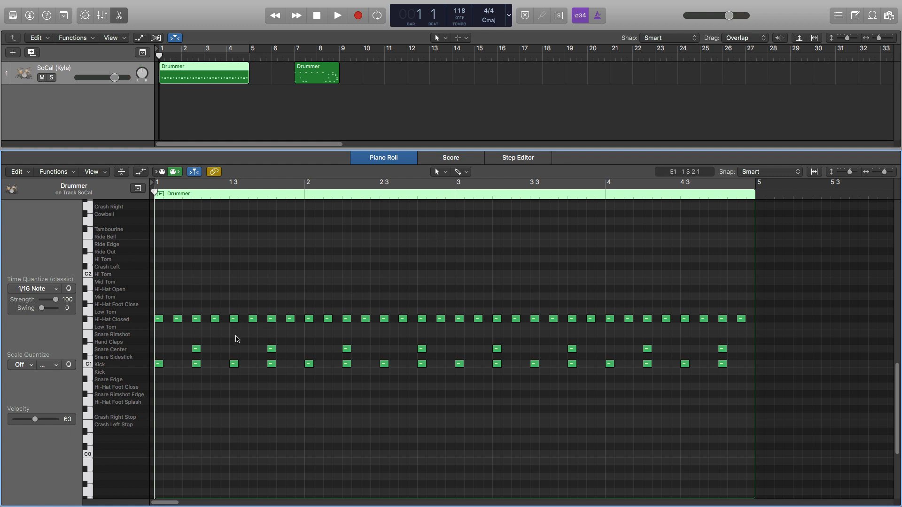
- Drop the first kick hit's velocity to the minimum and audition it
click(159, 364)
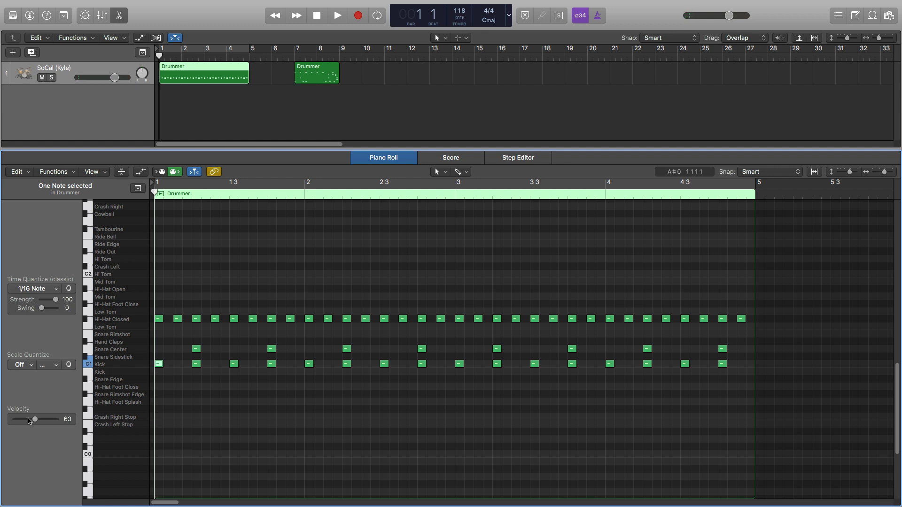
mouse_move(29, 421)
mouse_down()
mouse_move(12, 420)
mouse_move(82, 422)
mouse_move(37, 420)
mouse_up()
click(161, 371)
click(159, 365)
click(165, 379)
click(160, 364)
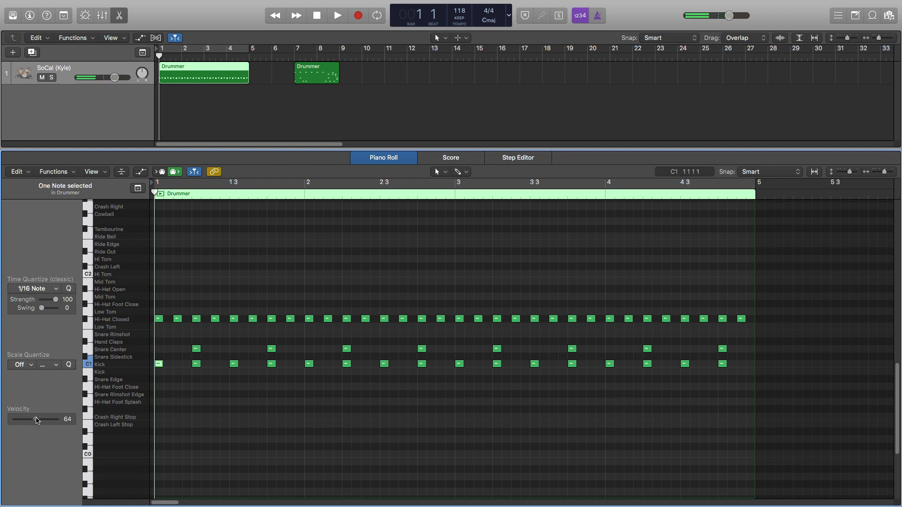
click(159, 365)
click(244, 396)
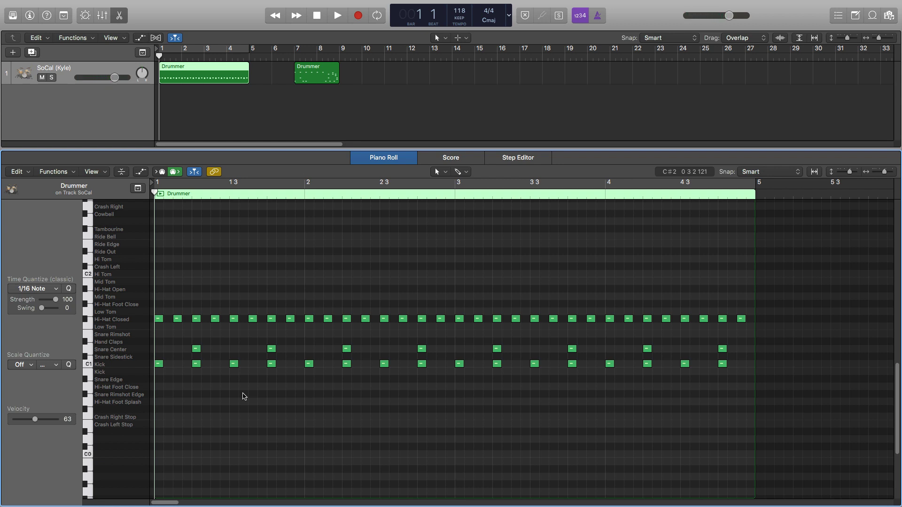
- Play the drum pattern once and show the note velocity lane
key(space)
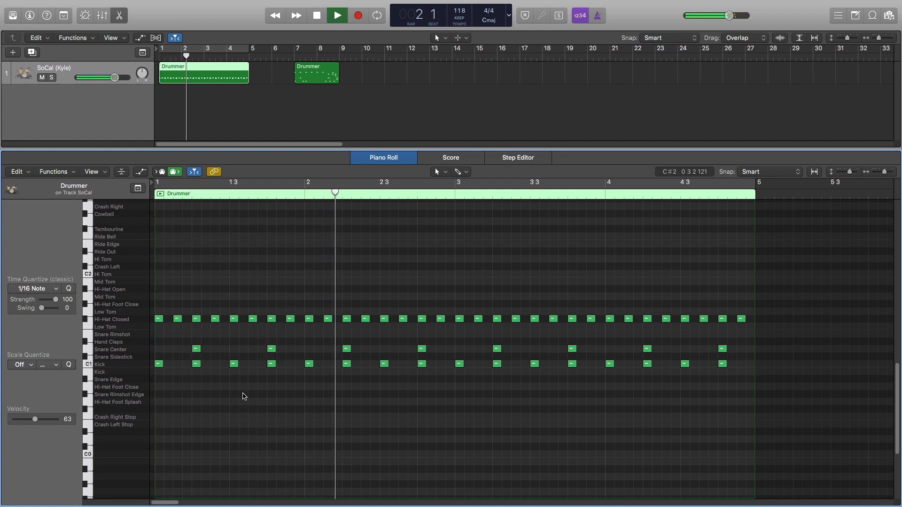
key(space)
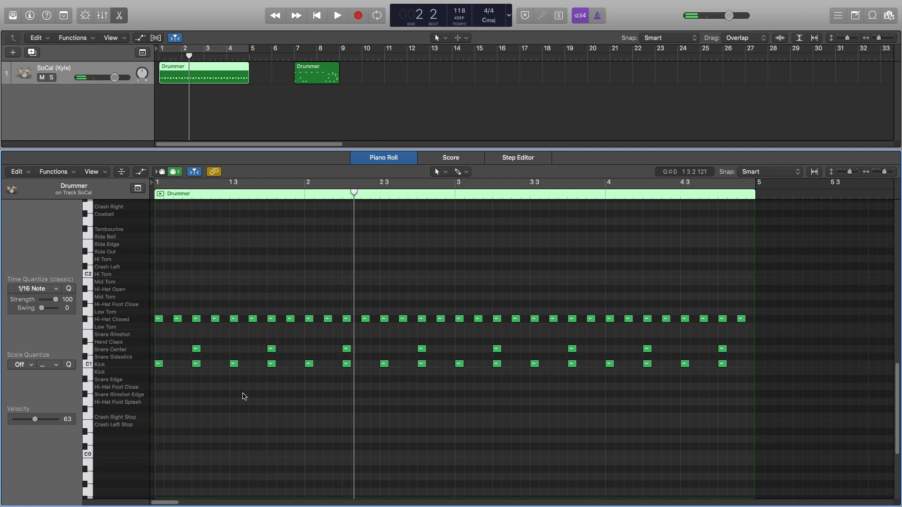
scroll(420, 414, down, 1)
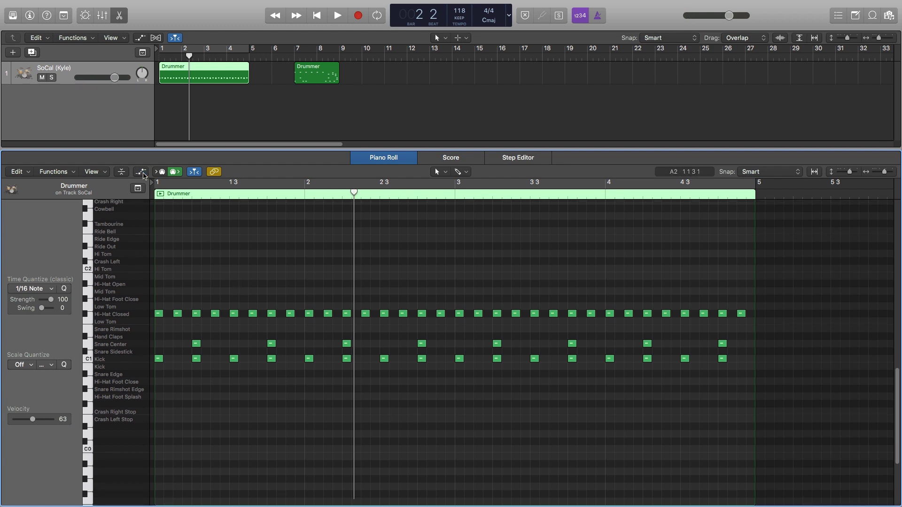
click(142, 173)
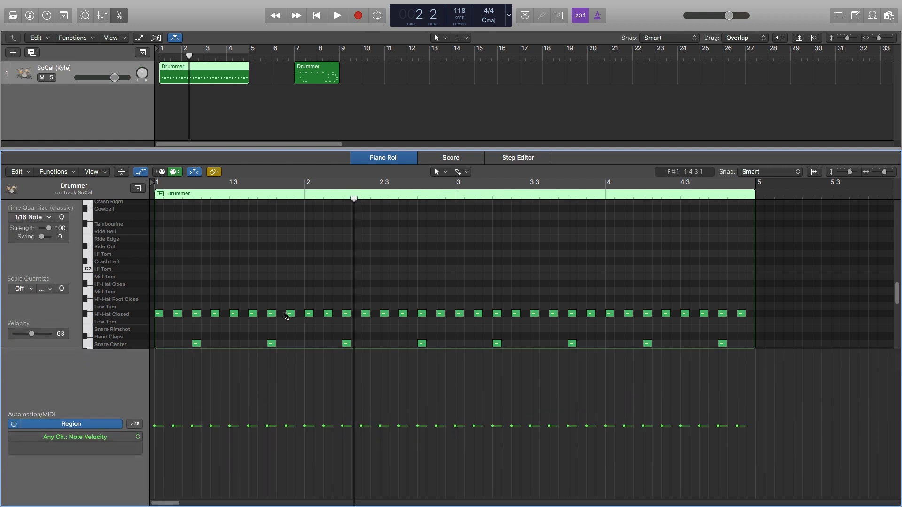
- Raise bar 1's beat-1 and beat-3 hi-hat and kick hits to velocity 88
scroll(284, 317, down, 10)
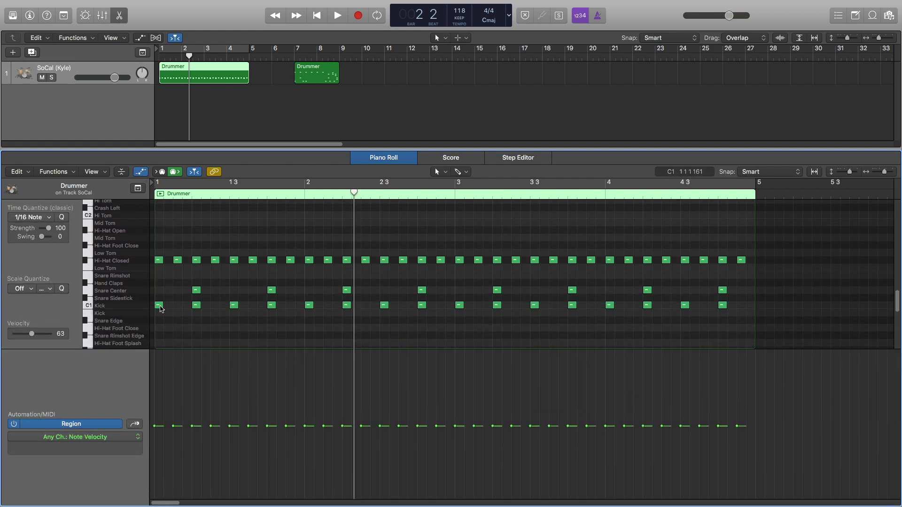
mouse_move(161, 309)
drag(160, 332, 161, 253)
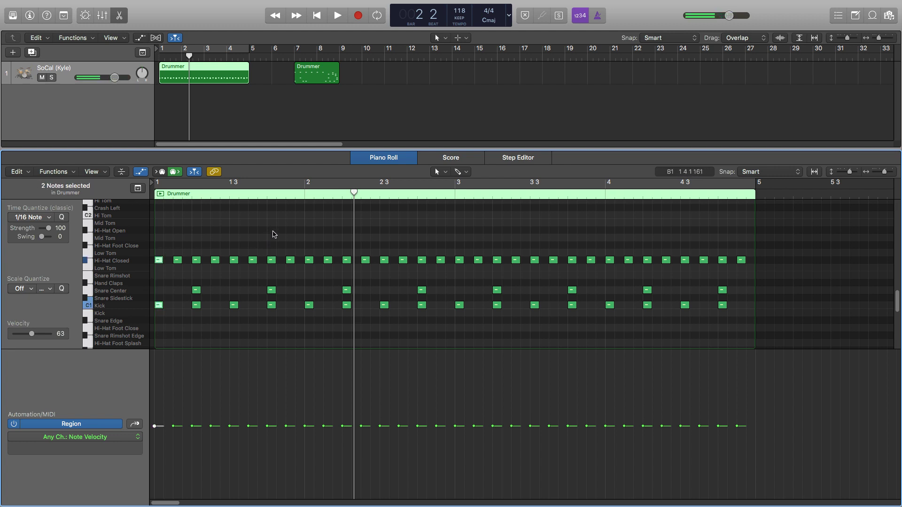
drag(274, 245, 277, 313)
shift+click(235, 235)
drag(268, 236, 277, 312)
drag(240, 237, 230, 313)
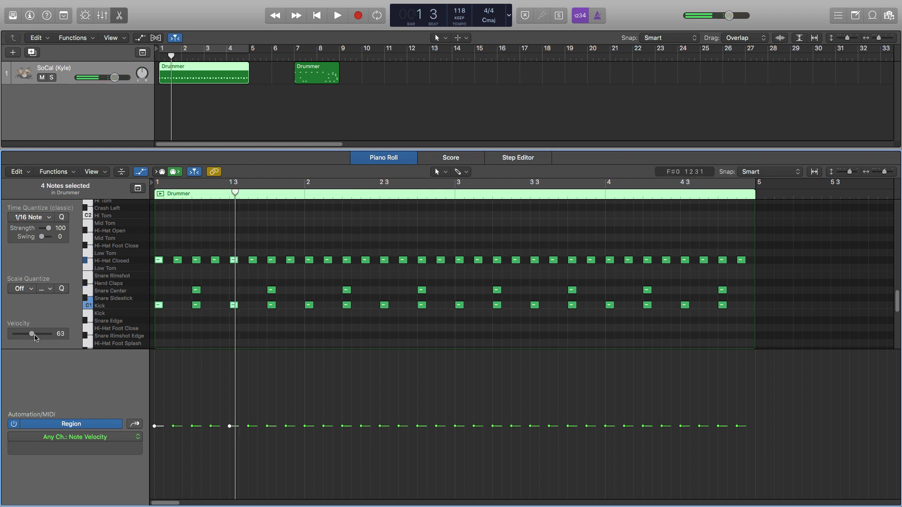
drag(33, 337, 39, 336)
click(266, 338)
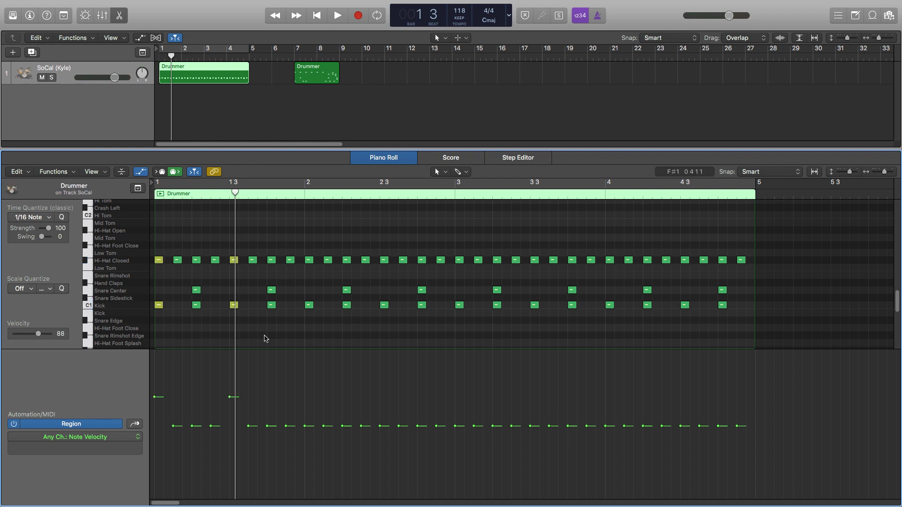
- Audition the accents, then set bar 1's beat-2 and beat-4 hits to velocity 78
key(Return)
key(space)
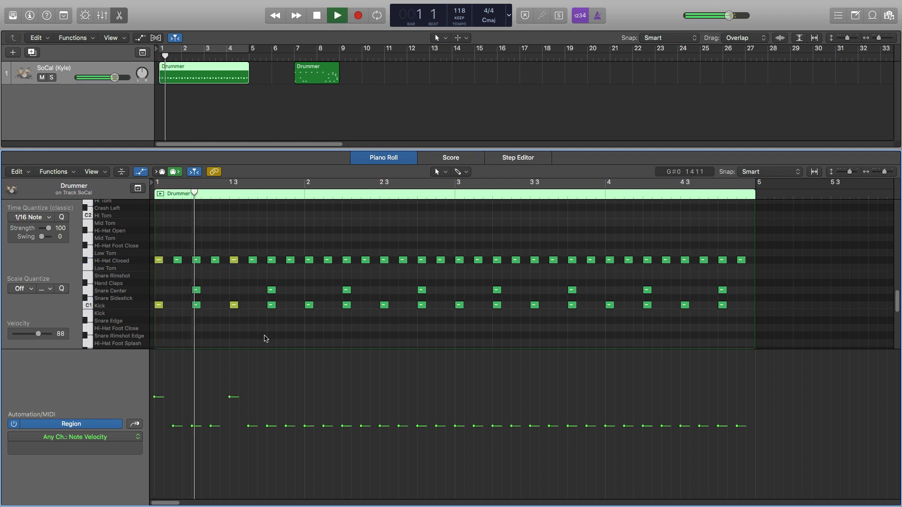
key(space)
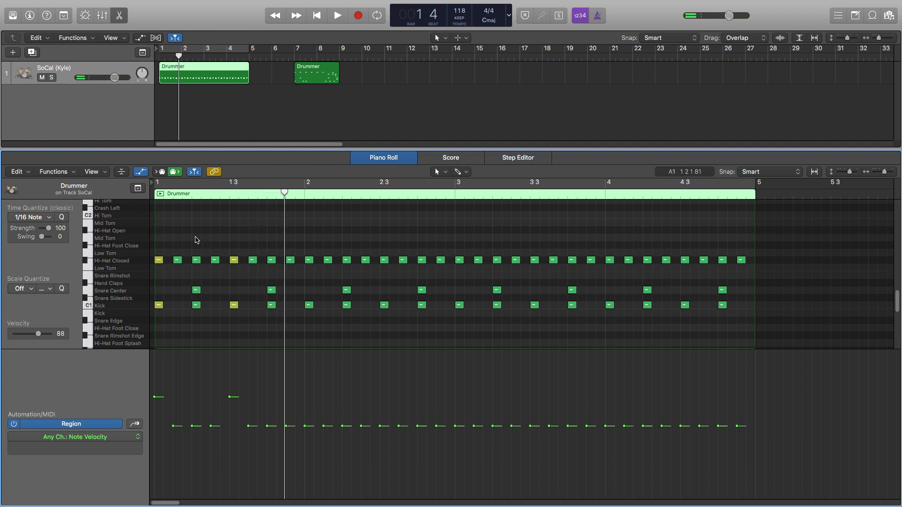
drag(196, 237, 198, 312)
drag(273, 238, 268, 313)
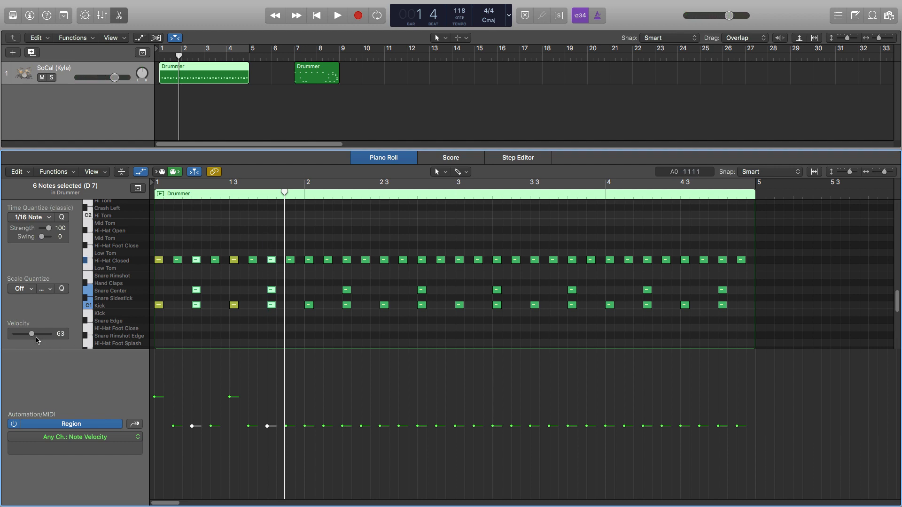
drag(31, 335, 36, 334)
- Raise the first hi-hat to velocity 95 and the beat-3 kick, varying bar 1's accents between 83 and 95
click(236, 334)
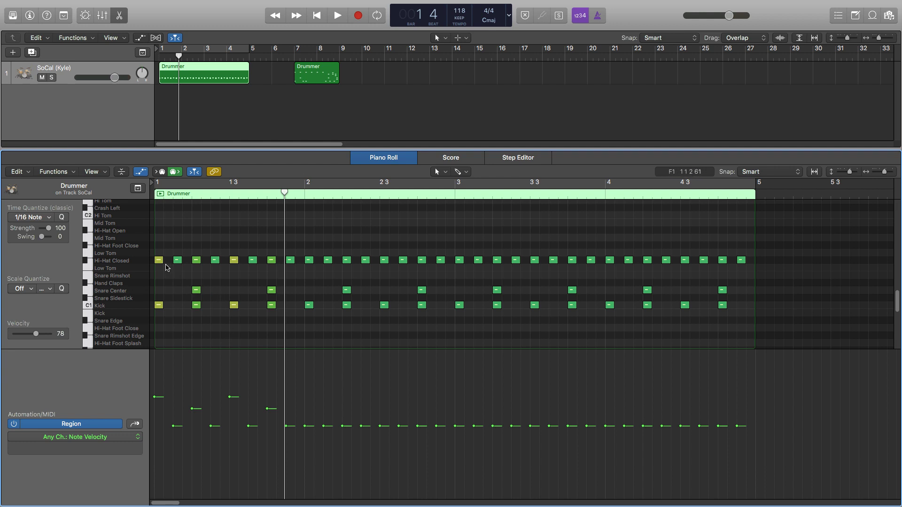
mouse_move(159, 263)
click(159, 261)
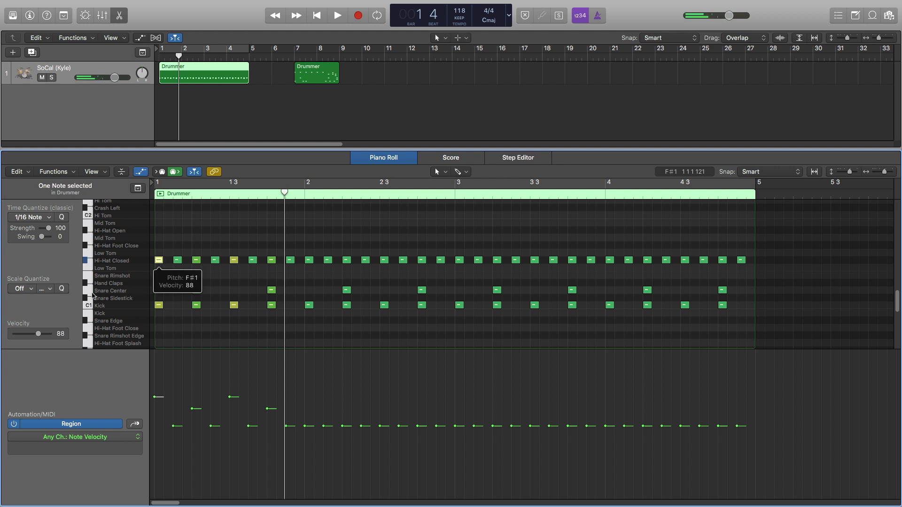
drag(38, 333, 38, 336)
click(159, 305)
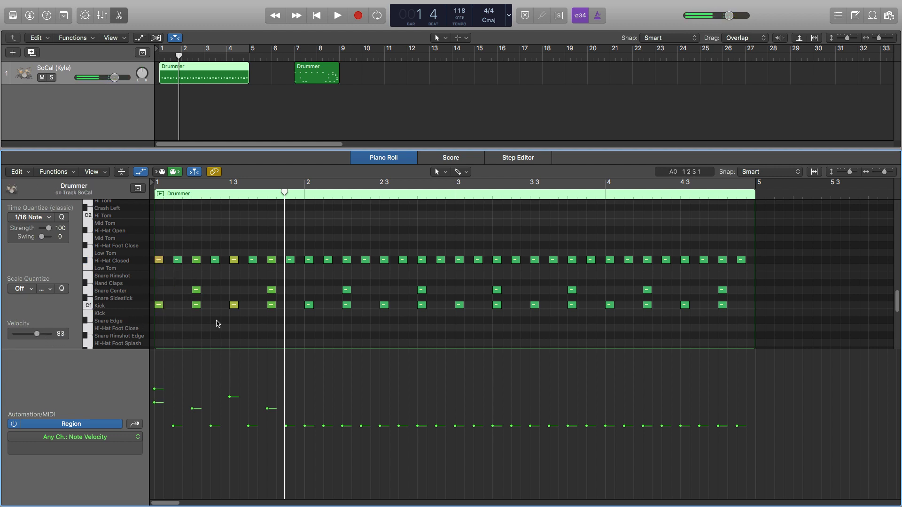
click(234, 260)
key(Right)
drag(42, 338, 42, 337)
key(Left)
click(199, 311)
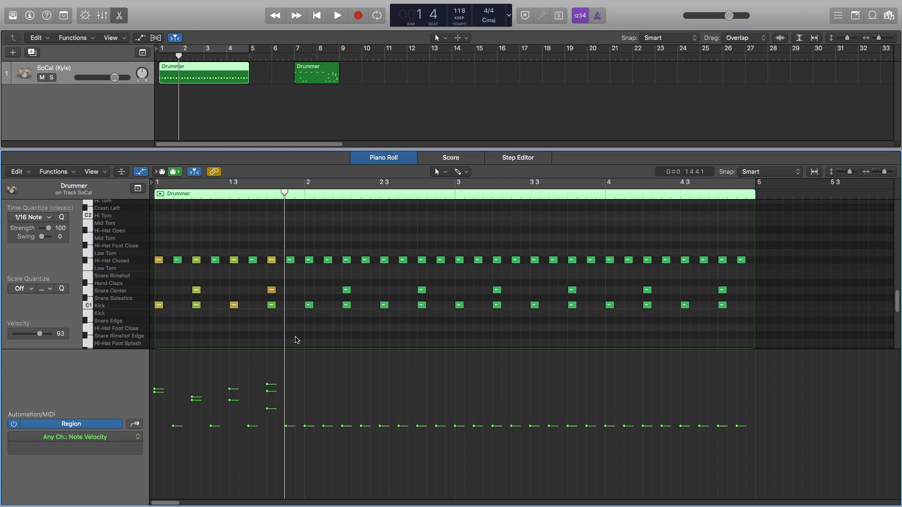
- Raise one off-beat hi-hat's velocity, lower another in bar 1, then play the bar back
click(197, 290)
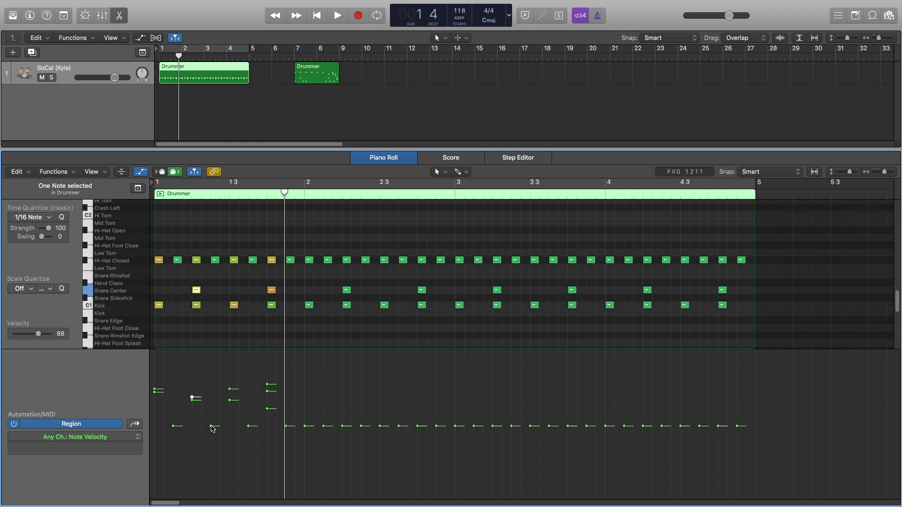
drag(212, 425, 287, 431)
drag(174, 426, 211, 424)
click(304, 336)
key(Return)
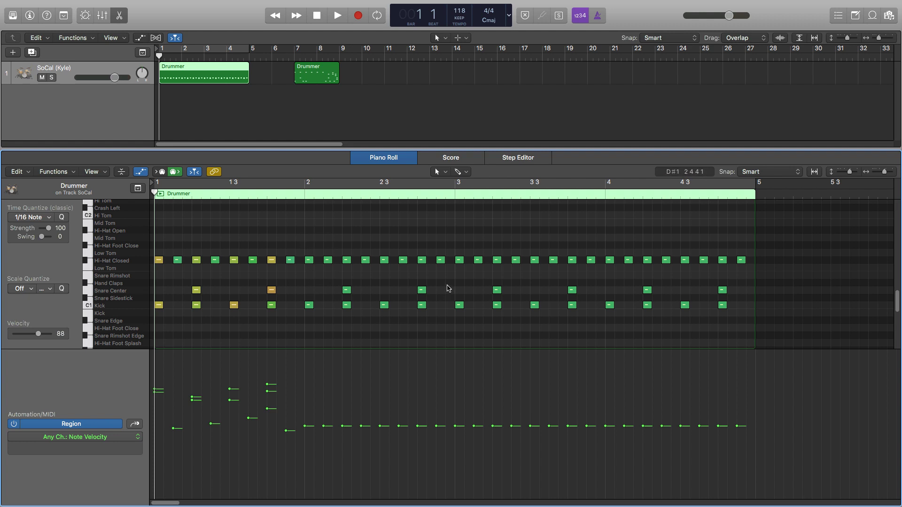
key(space)
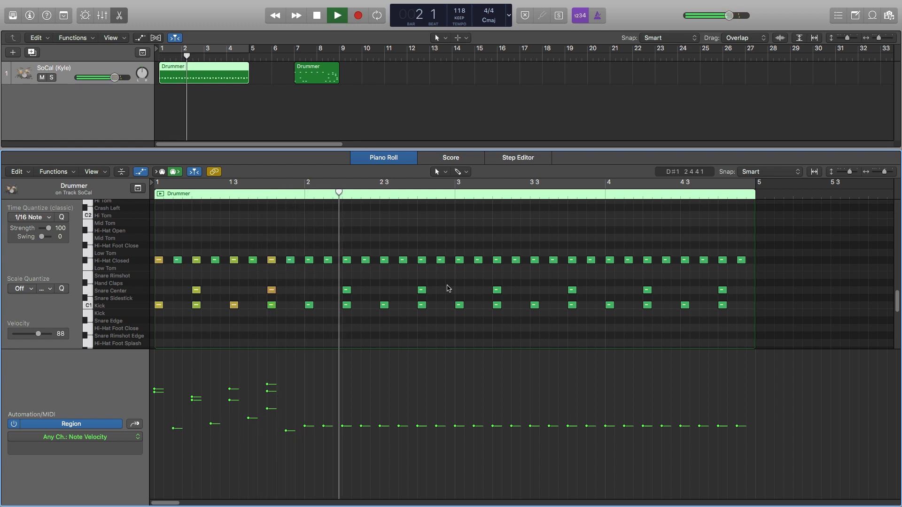
key(space)
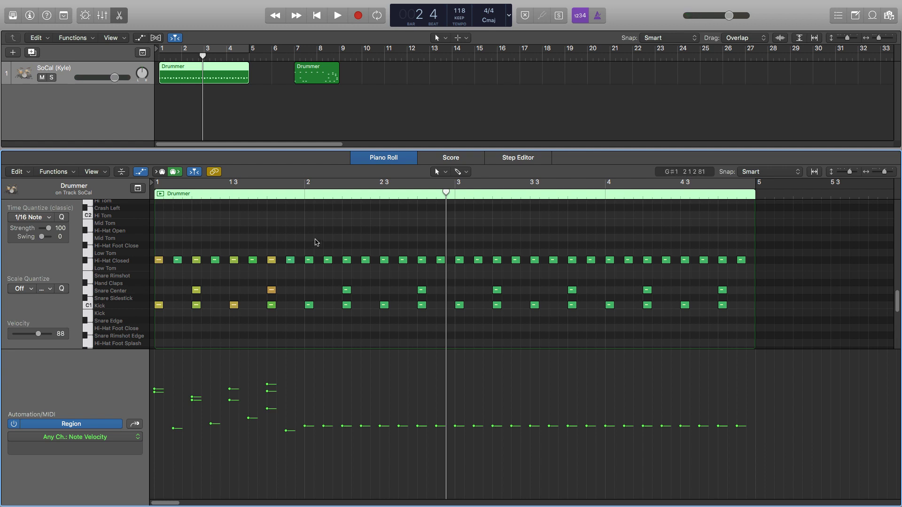
- Delete bar 2's notes and copy bar 1's humanised hits into bar 2
drag(308, 236, 447, 333)
key(Delete)
drag(395, 237, 326, 324)
click(327, 325)
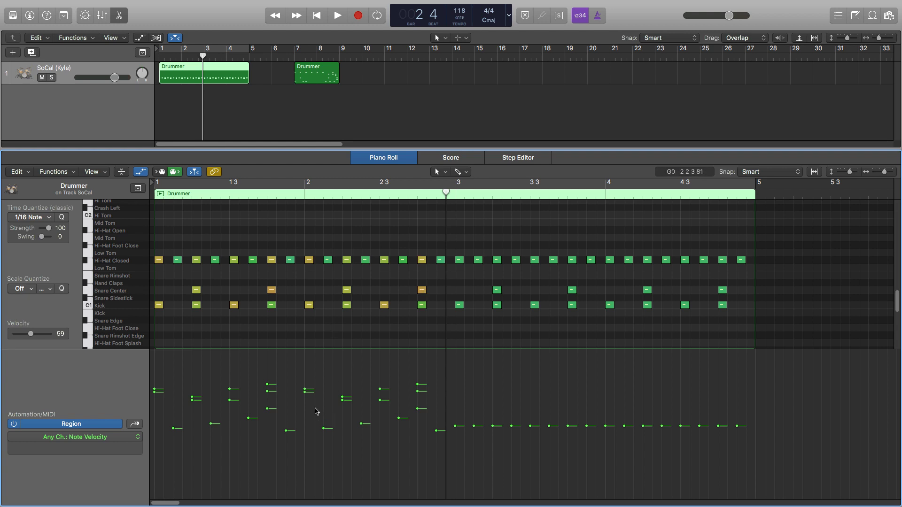
- Adjust three of bar 2's velocities and play the two bars back
drag(305, 393, 380, 392)
drag(417, 384, 436, 424)
drag(324, 431, 323, 428)
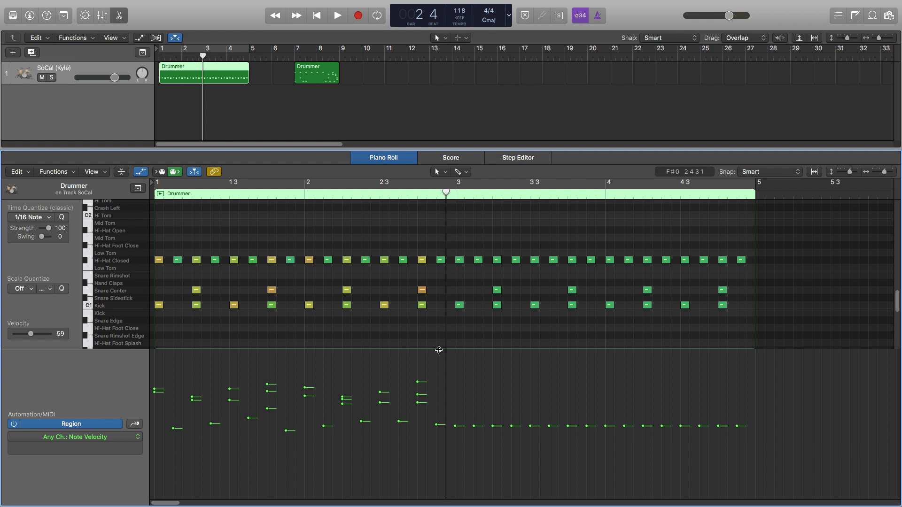
key(Return)
key(space)
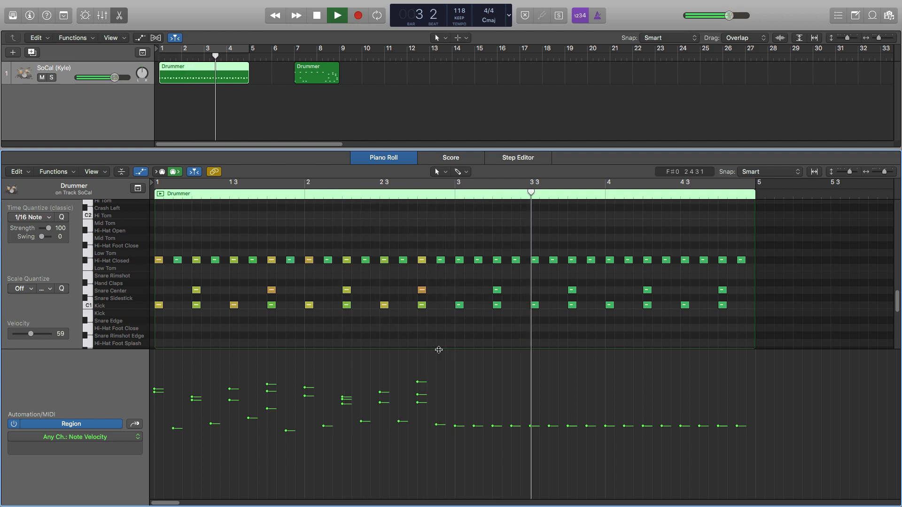
key(space)
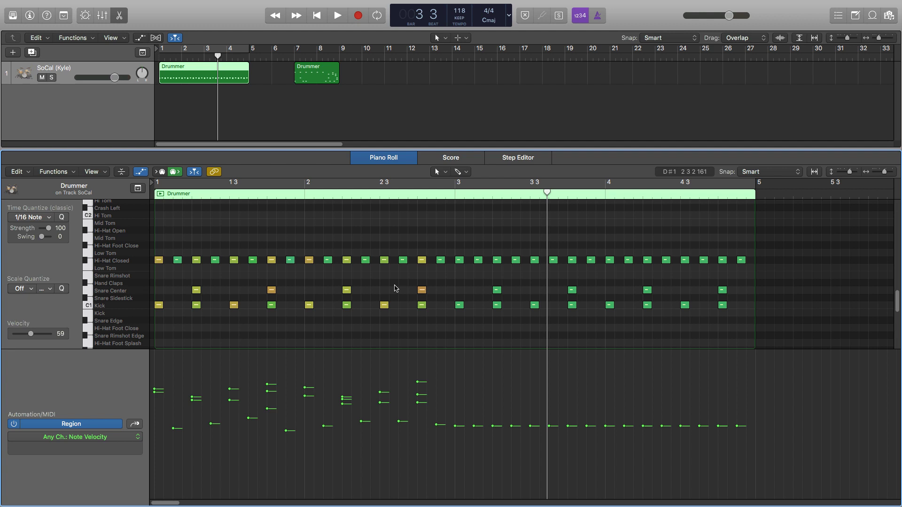
- Add soft ghost snare hits at velocity 32 between the main hits in bars 1–2
click(206, 291)
drag(30, 334, 24, 336)
click(198, 291)
click(205, 290)
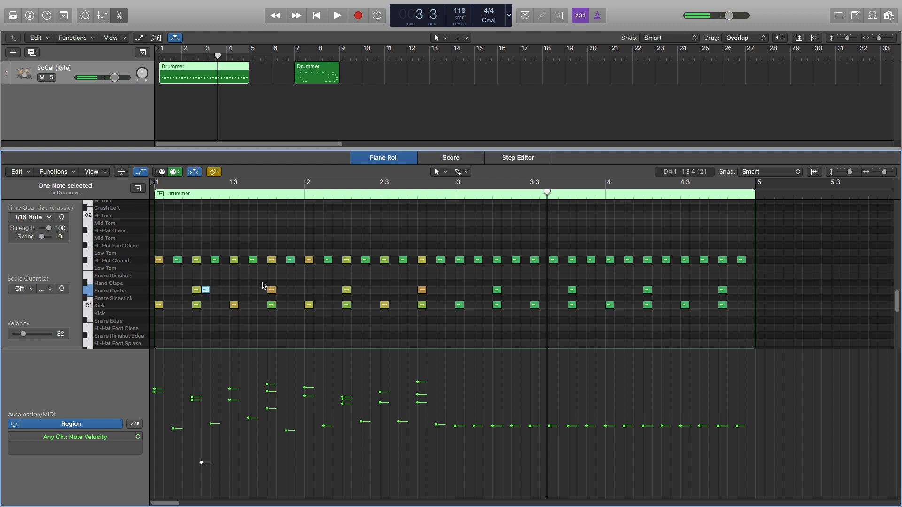
click(262, 291)
click(328, 291)
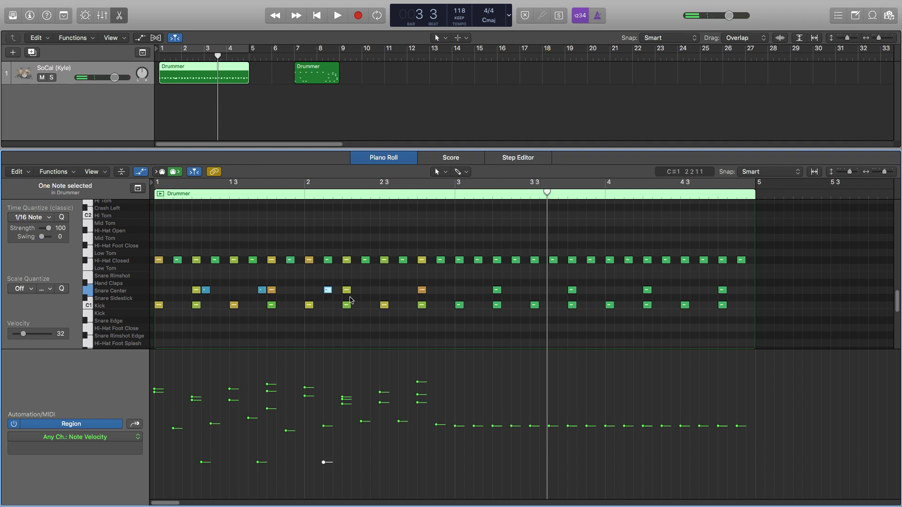
drag(328, 290, 291, 290)
click(337, 291)
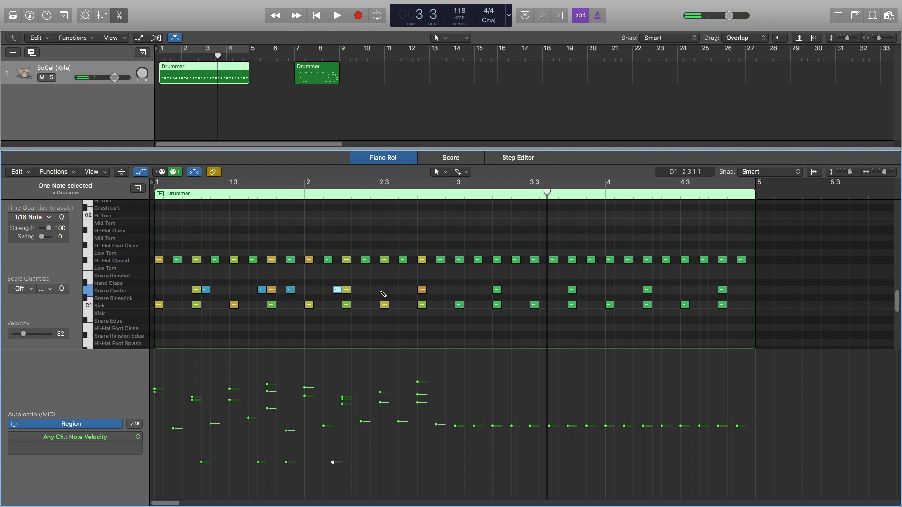
click(384, 290)
click(416, 333)
- Audition the ghost notes and shift one ghost snare later in bar 2
key(Return)
key(space)
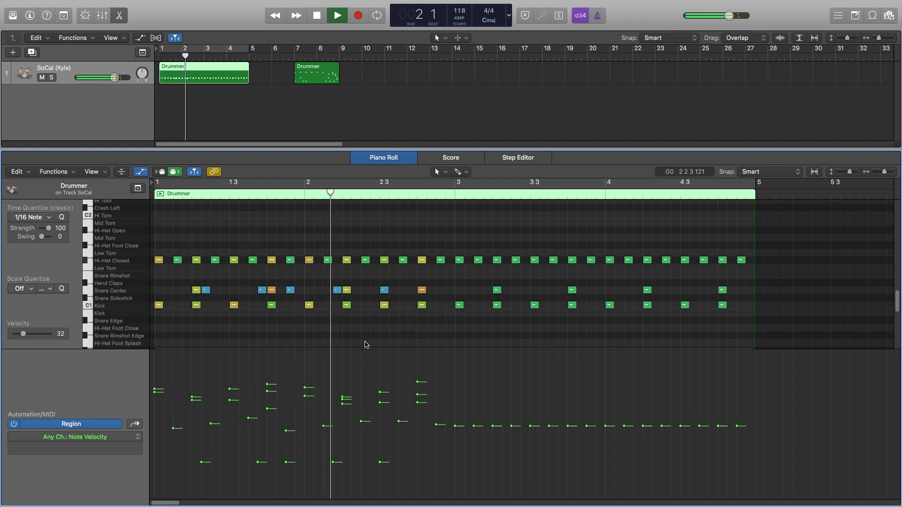
key(space)
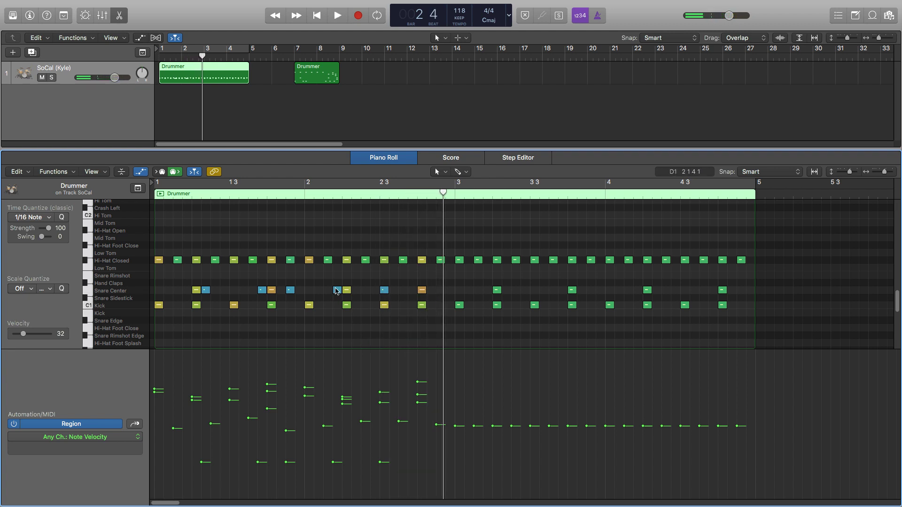
drag(337, 290, 384, 291)
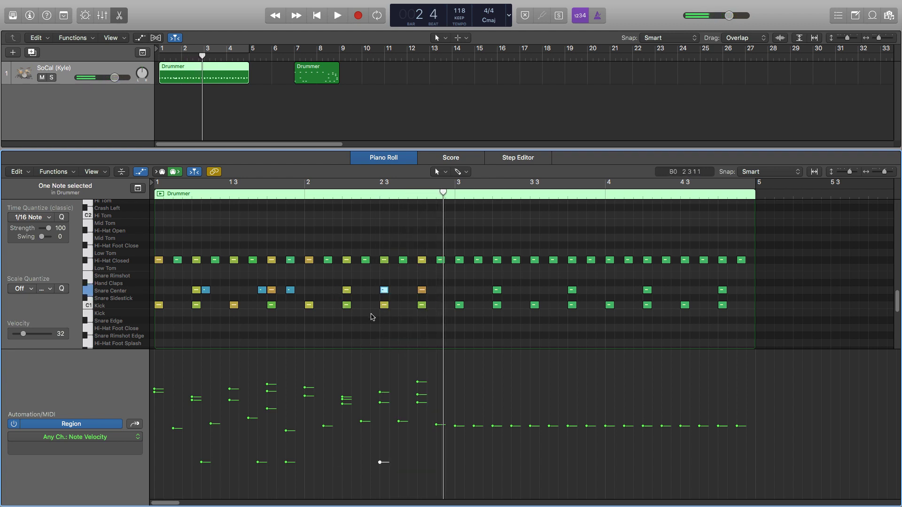
click(338, 281)
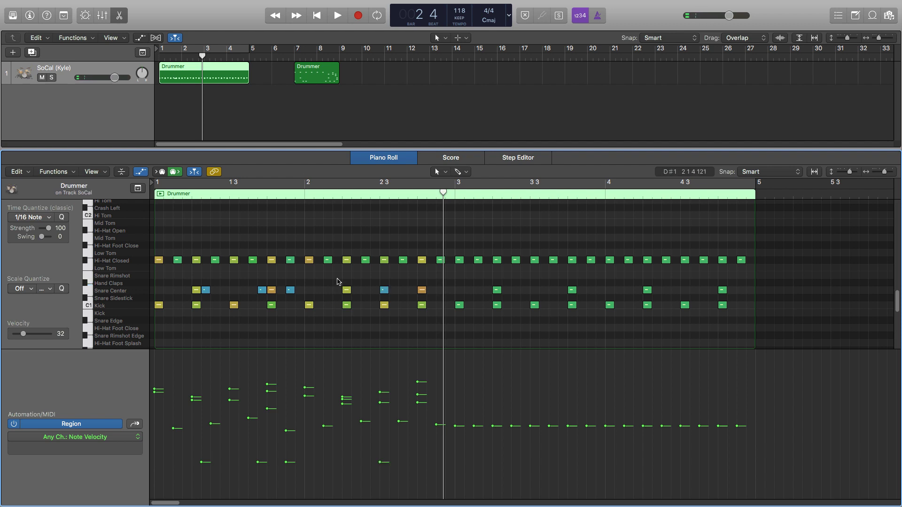
- Move the eight offbeat closed hi-hats in bars 1–2 to Hi-Hat Foot Close
scroll(251, 238, up, 1)
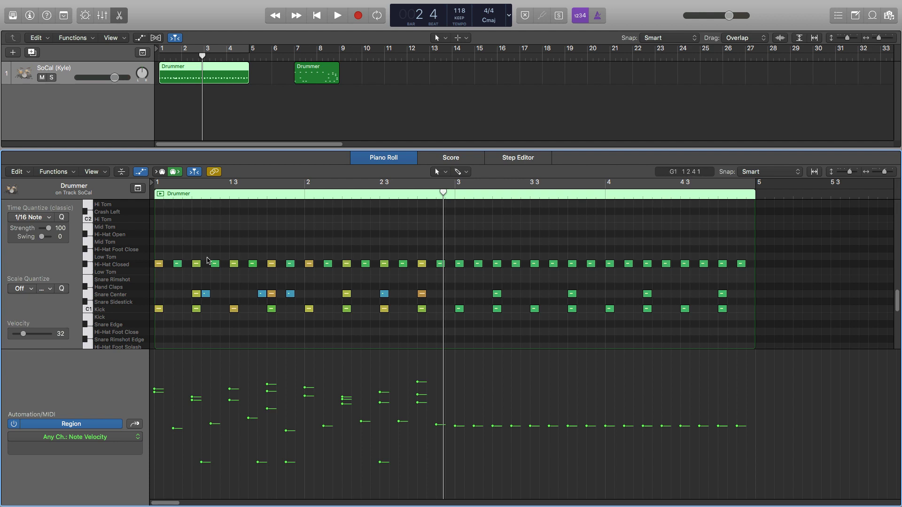
click(177, 264)
shift+click(215, 264)
shift+click(253, 264)
shift+click(288, 263)
shift+click(328, 264)
shift+click(366, 264)
shift+click(402, 265)
shift+click(440, 264)
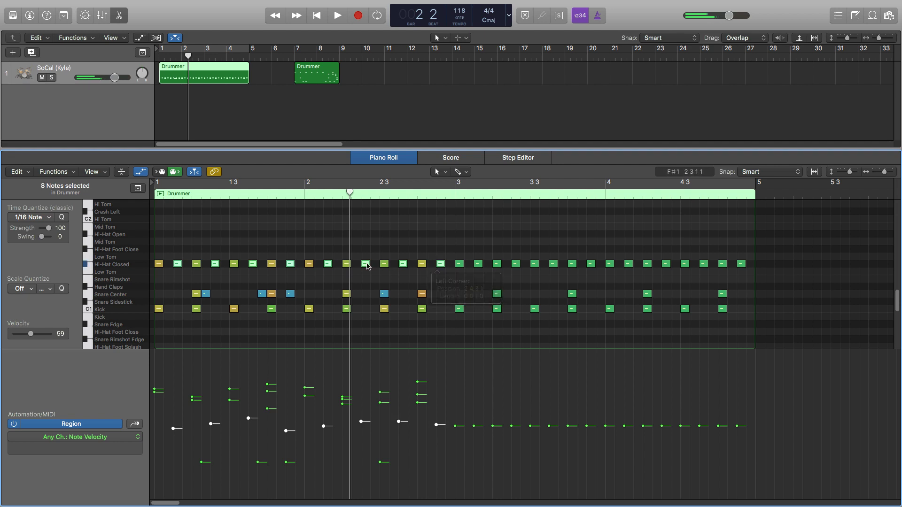
drag(179, 264, 179, 249)
- Play the pattern from the start to hear the foot-close hi-hats
key(Return)
key(space)
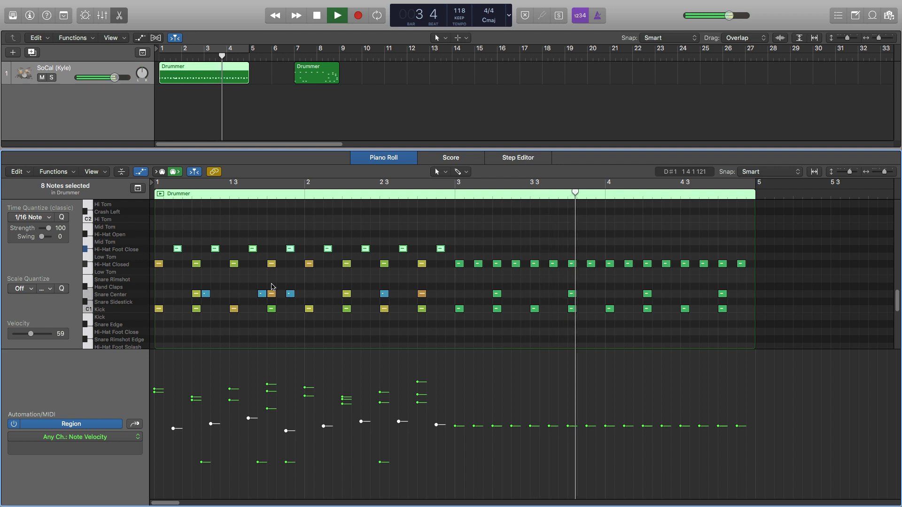
key(space)
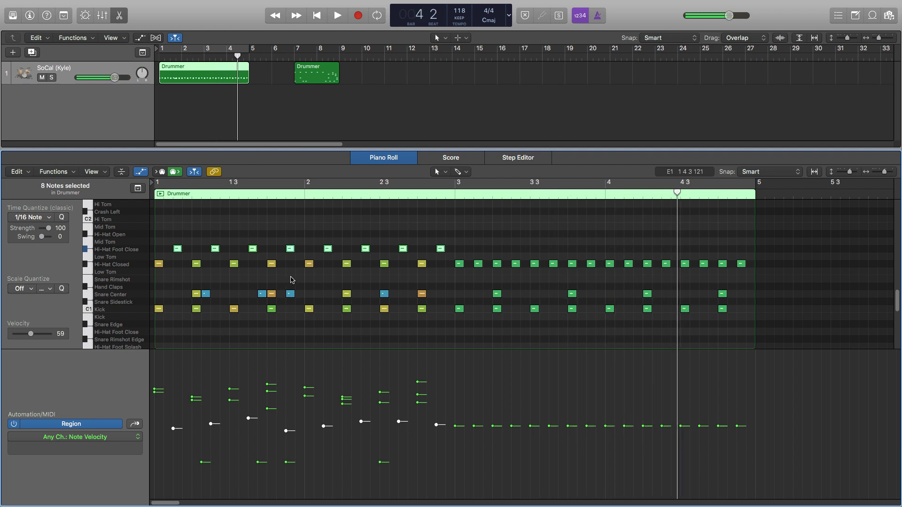
click(292, 280)
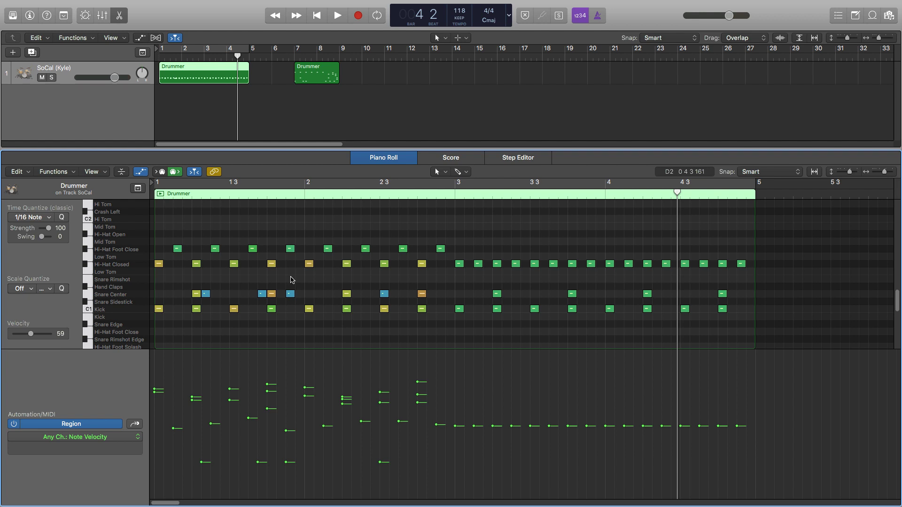
- Hide the velocity lane and select eleven hi-hat, snare and kick hits in bars 1–2
key(a)
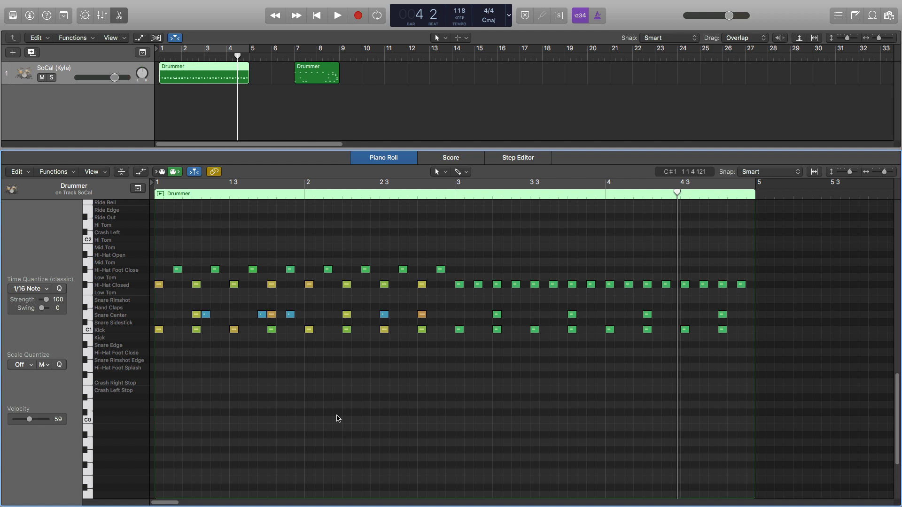
key(Return)
scroll(312, 376, up, 1)
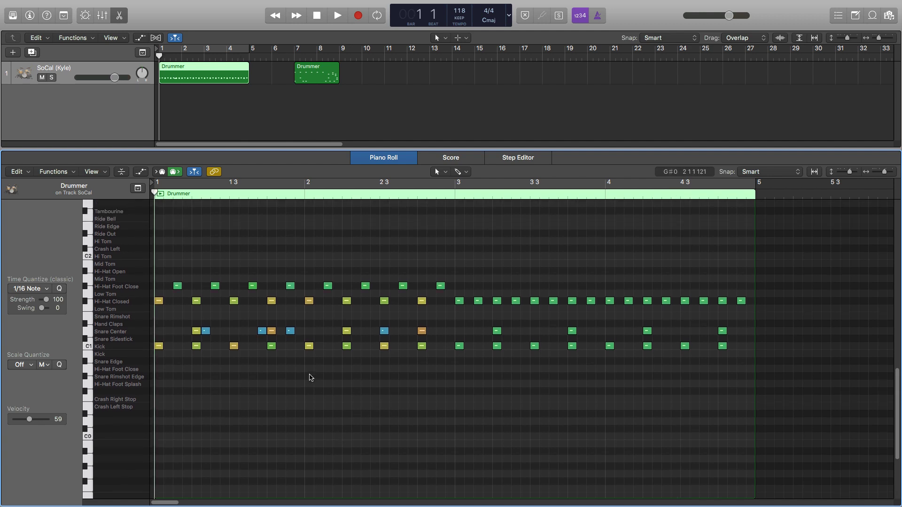
click(159, 300)
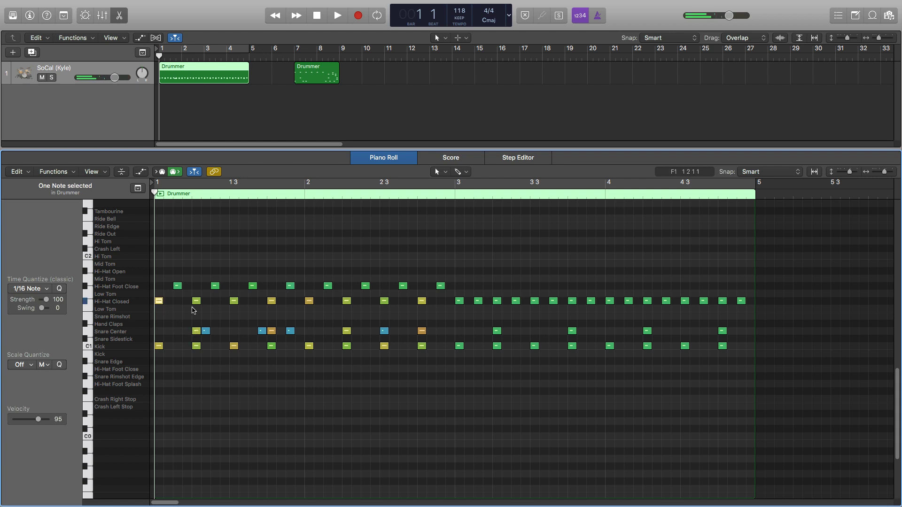
shift+click(215, 285)
shift+click(234, 301)
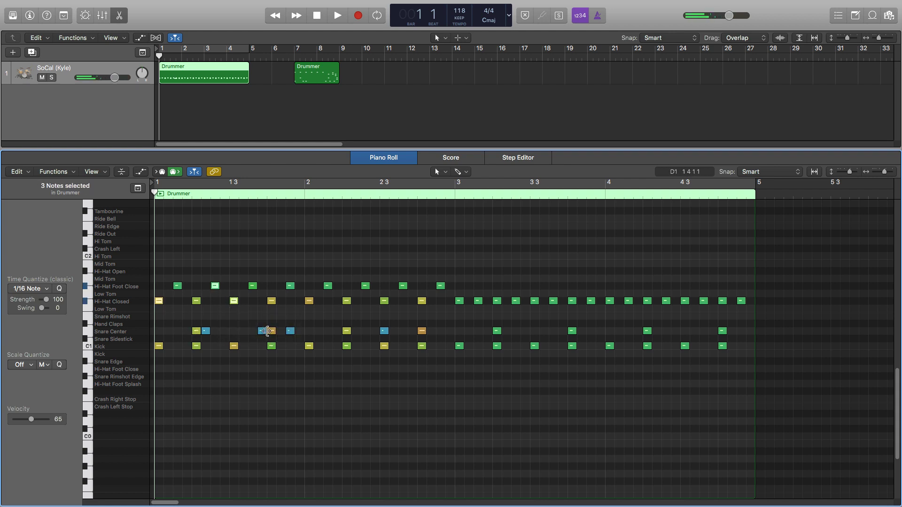
shift+click(263, 330)
shift+click(291, 331)
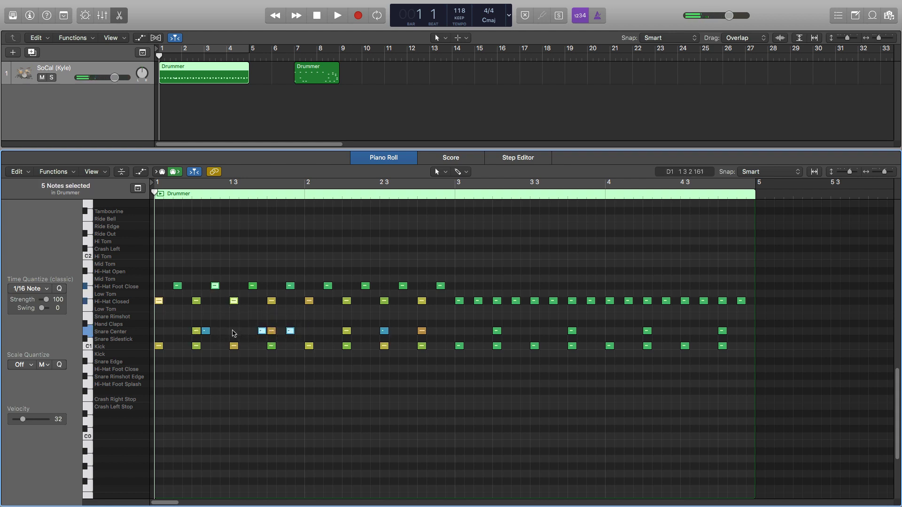
shift+click(206, 331)
shift+click(385, 331)
shift+click(272, 345)
shift+click(328, 286)
shift+click(347, 301)
shift+click(421, 301)
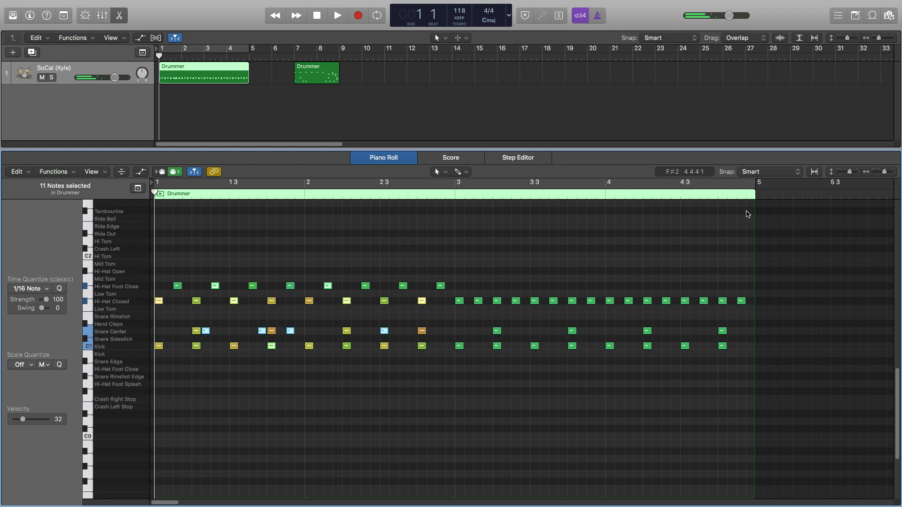
shift+click(347, 300)
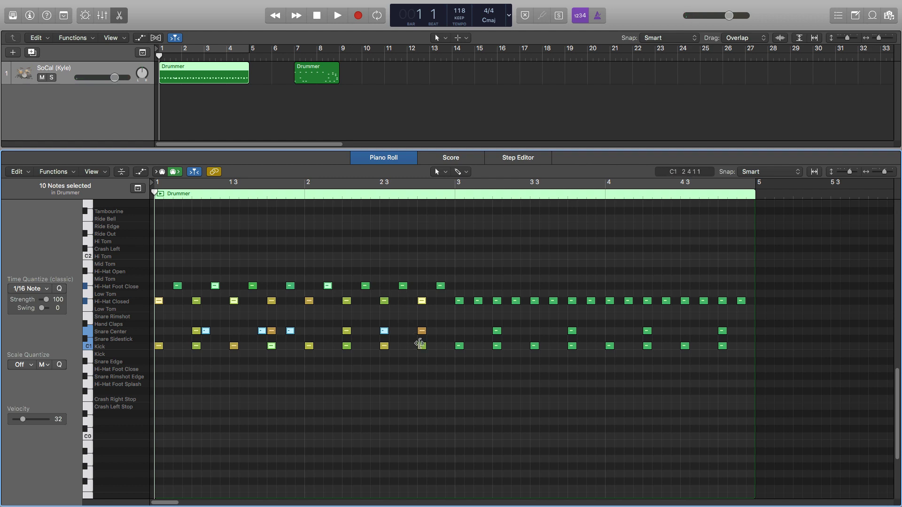
shift+click(422, 346)
- Nudge the selected hits slightly late at high zoom, then zoom out and play back
click(893, 172)
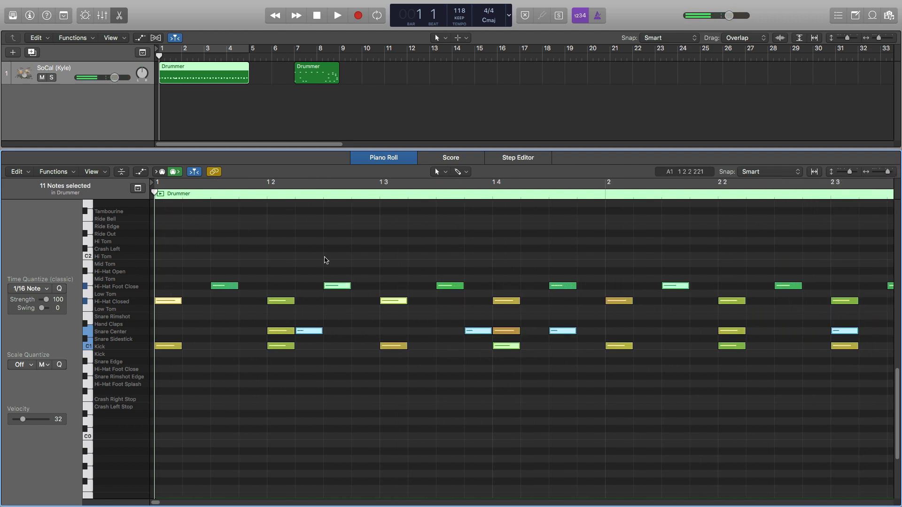
click(894, 172)
drag(165, 303, 184, 302)
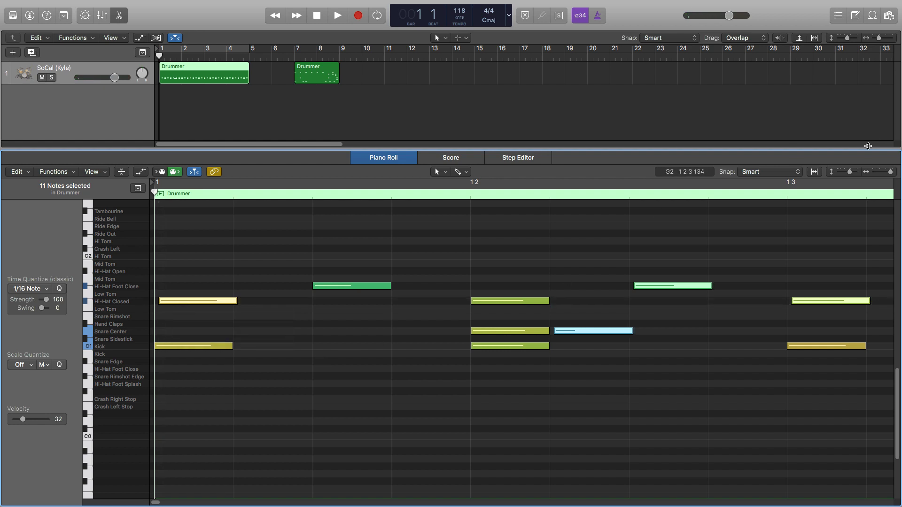
drag(890, 172, 873, 177)
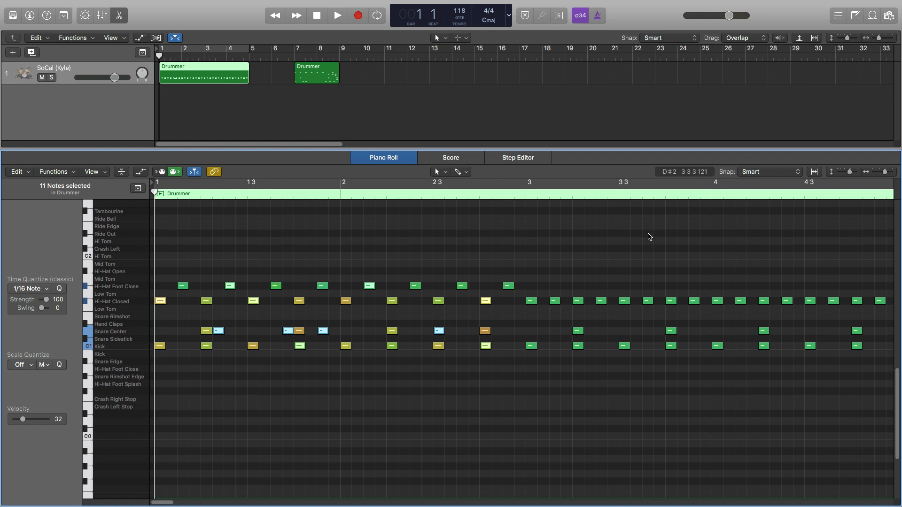
key(space)
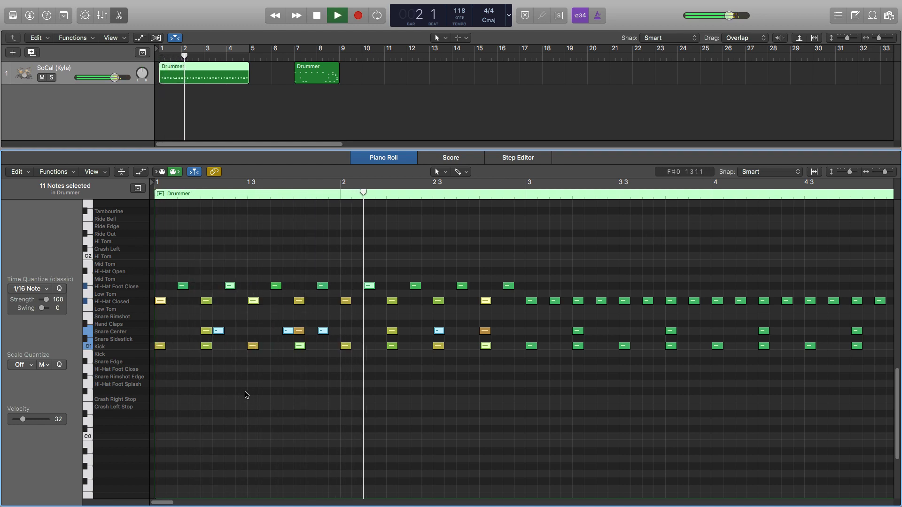
key(space)
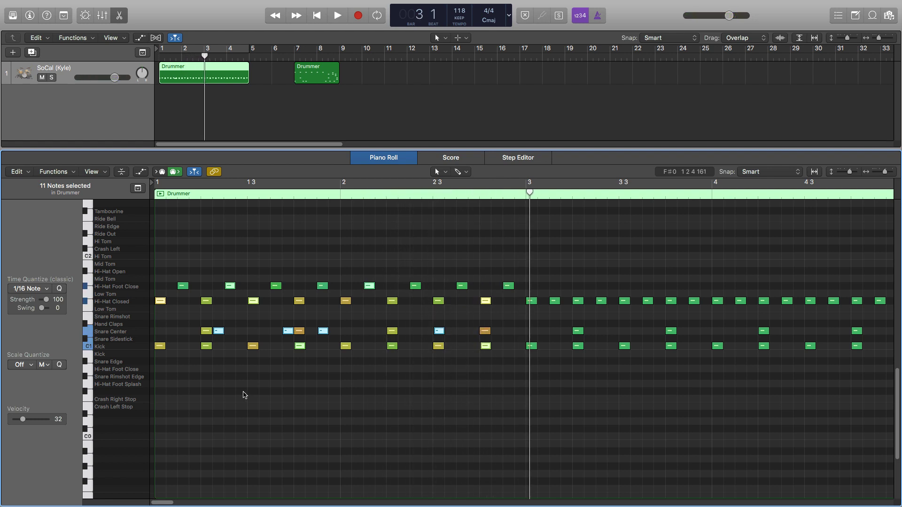
click(299, 384)
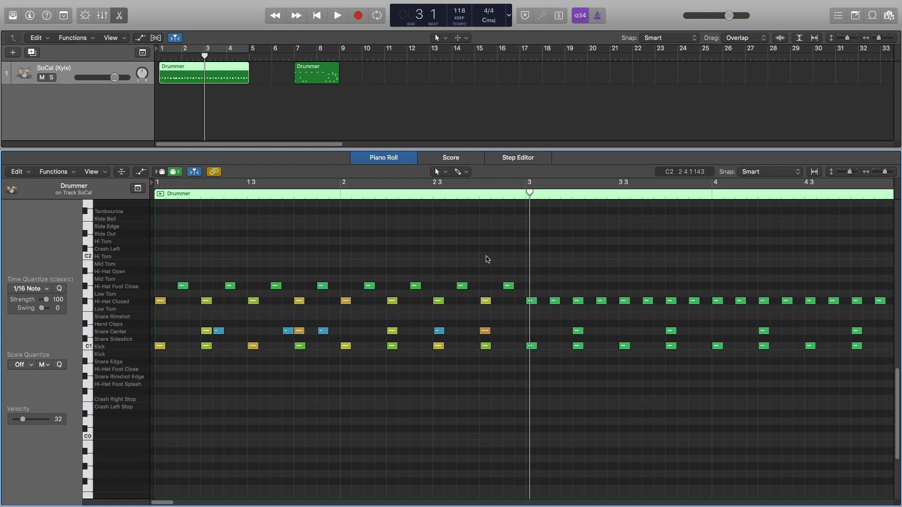
- Delete the hi-hat, snare and foot-close hits on bar 2 beat 4, keeping the kick
click(482, 215)
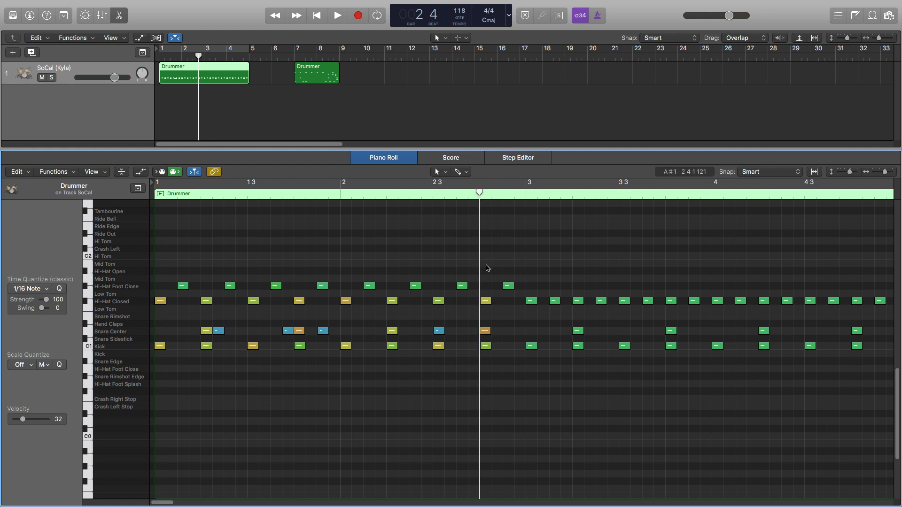
drag(486, 256, 510, 340)
key(Delete)
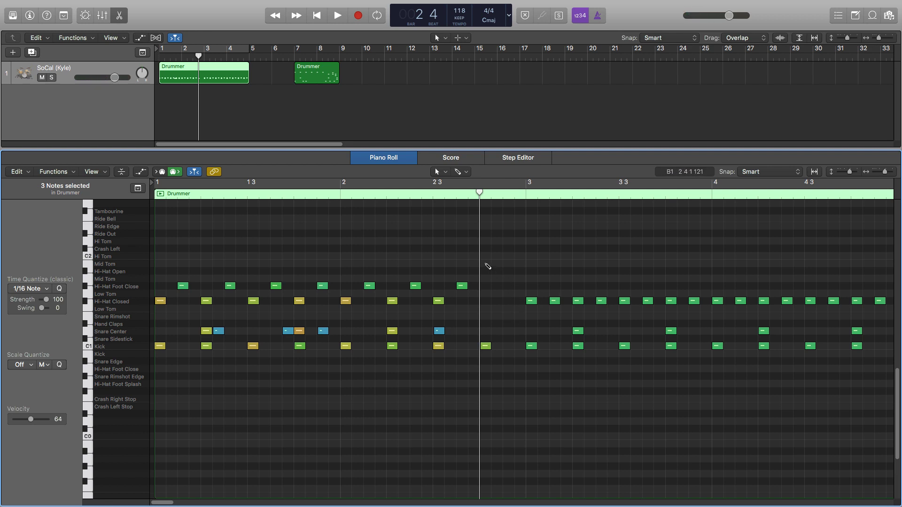
- Draw two Mid Tom and two Low Tom hits on bar 2 beat 4, plus a Hi-Hat Closed hit
super+click(487, 264)
super+click(497, 264)
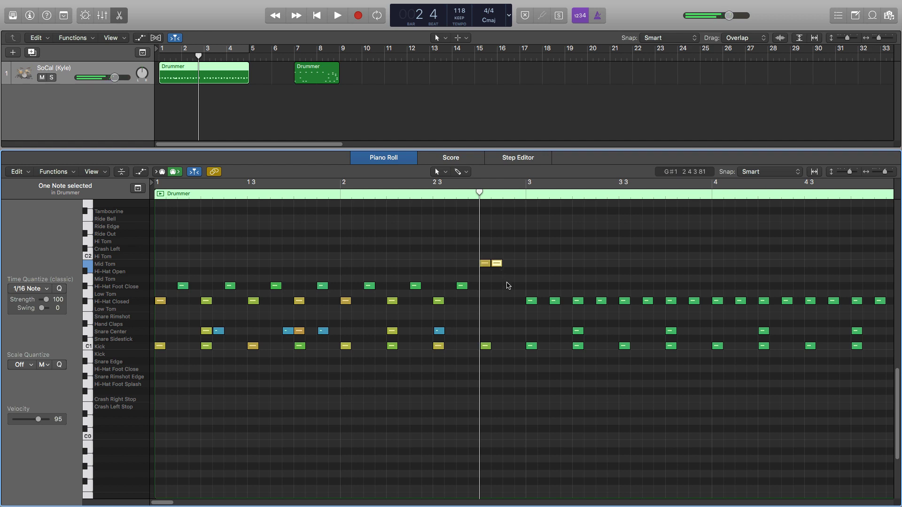
super+click(508, 294)
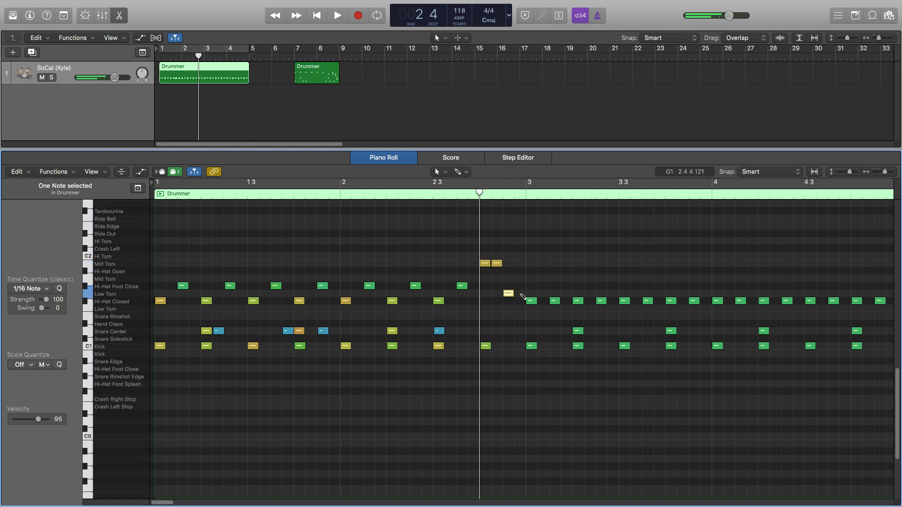
super+click(520, 294)
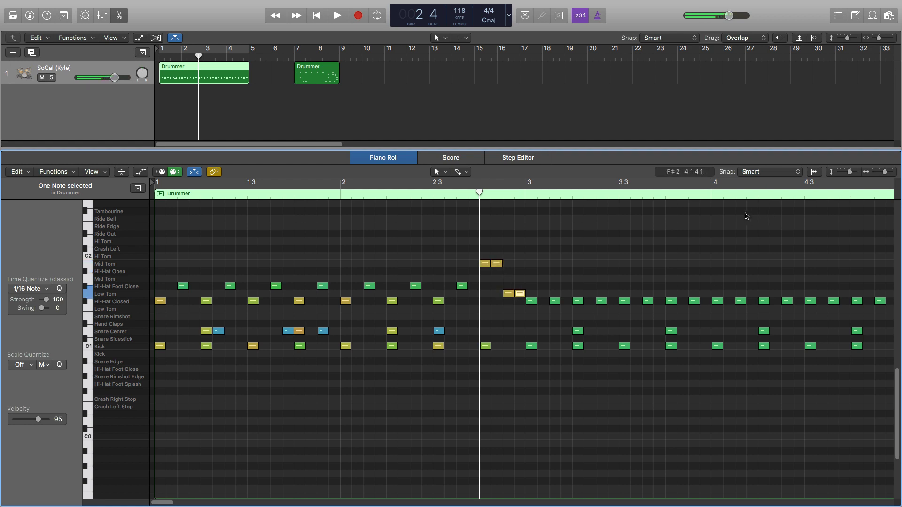
super+click(486, 294)
drag(486, 295, 486, 302)
click(515, 335)
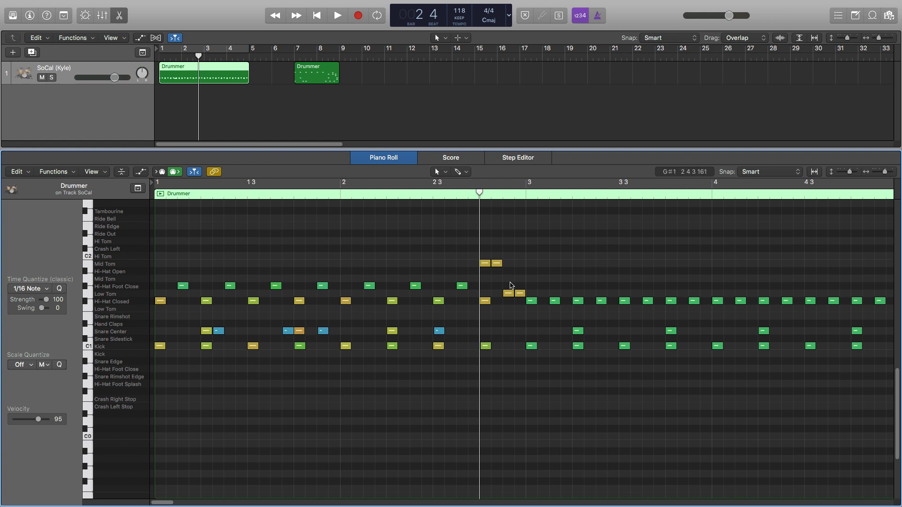
- Add a Snare Rimshot hit to the bar 2 fill and check the Mid and Low Tom hits
drag(518, 316, 510, 318)
click(523, 375)
click(485, 263)
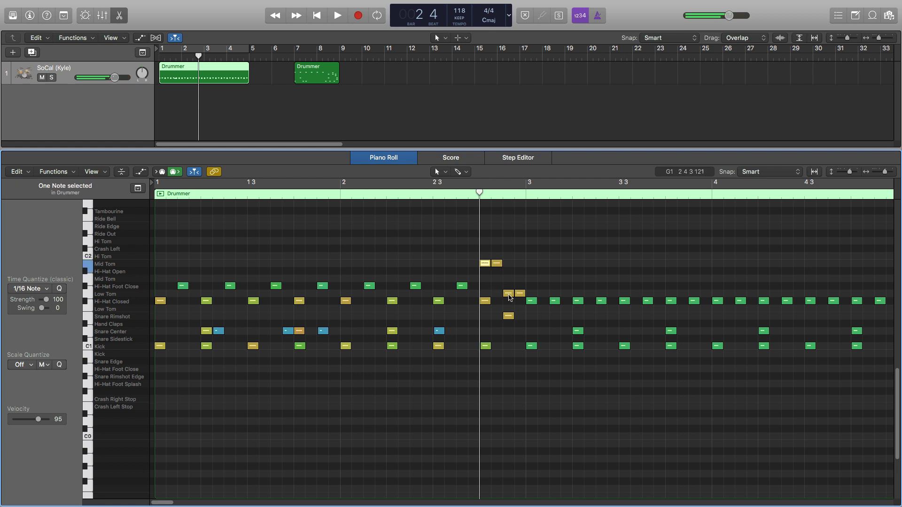
shift+click(508, 293)
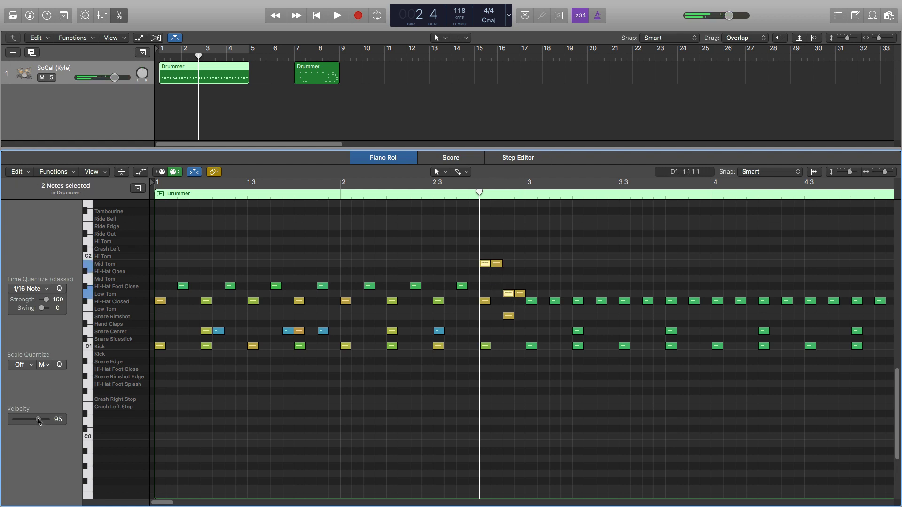
click(496, 263)
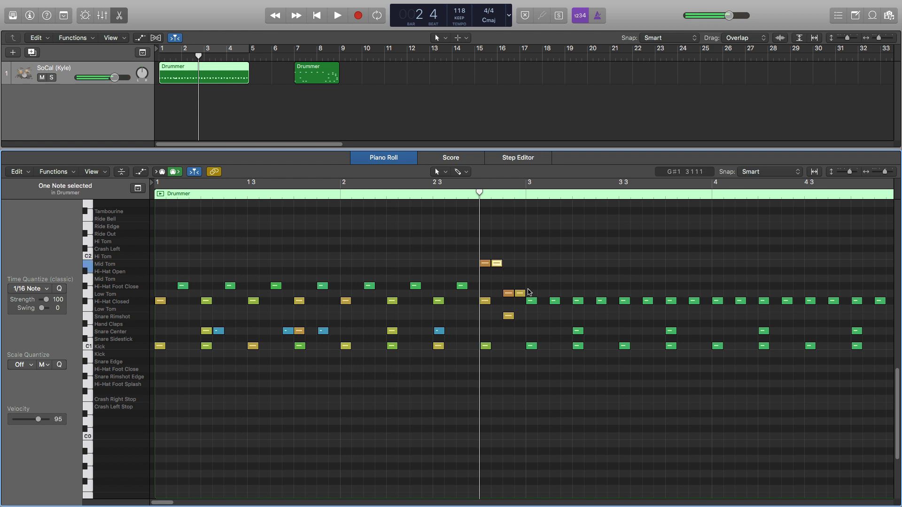
shift+click(521, 294)
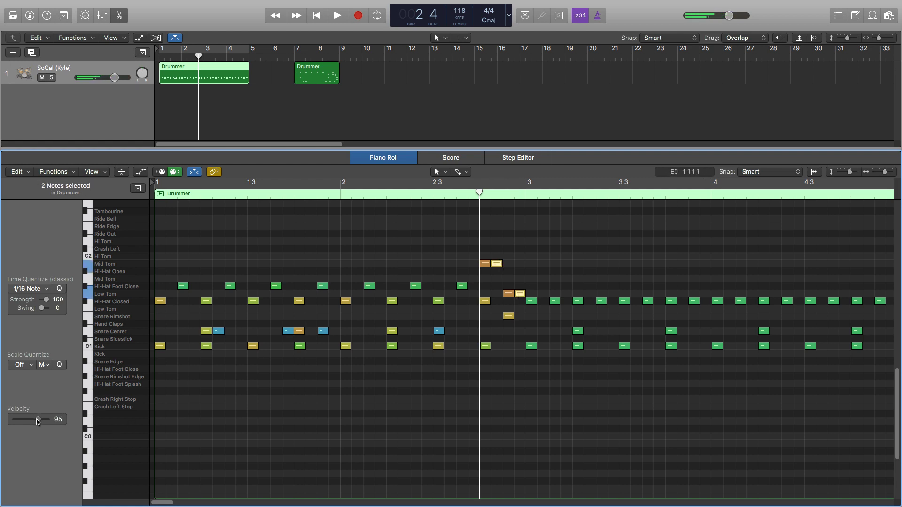
click(476, 338)
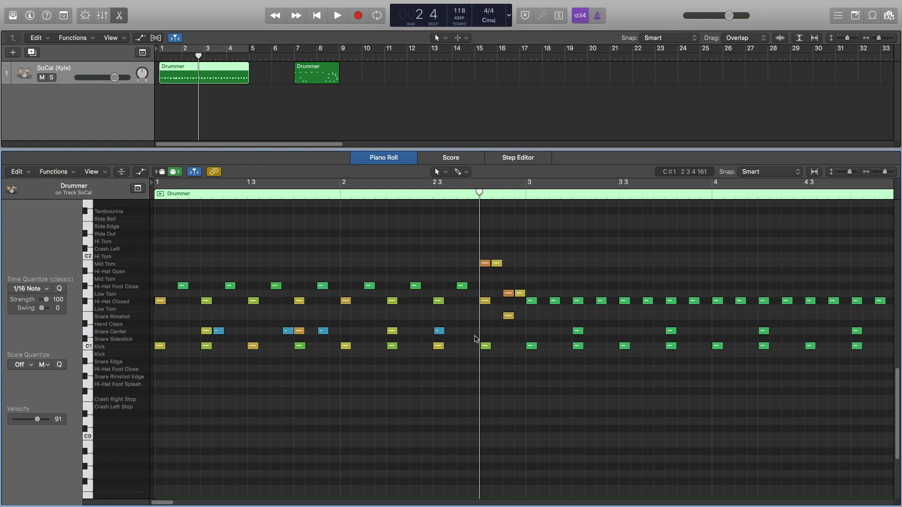
- Compare the Low Tom and Snare Rimshot velocities, then lower the rimshot to 89
click(508, 294)
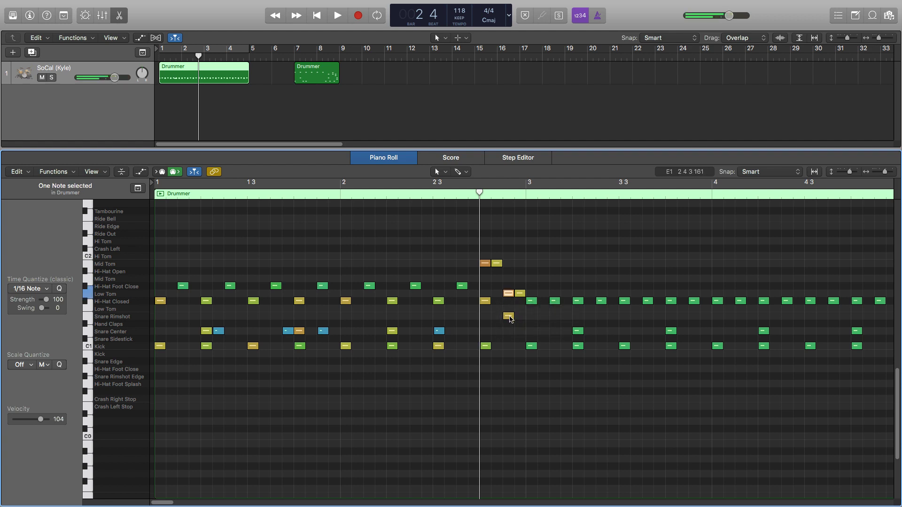
click(510, 317)
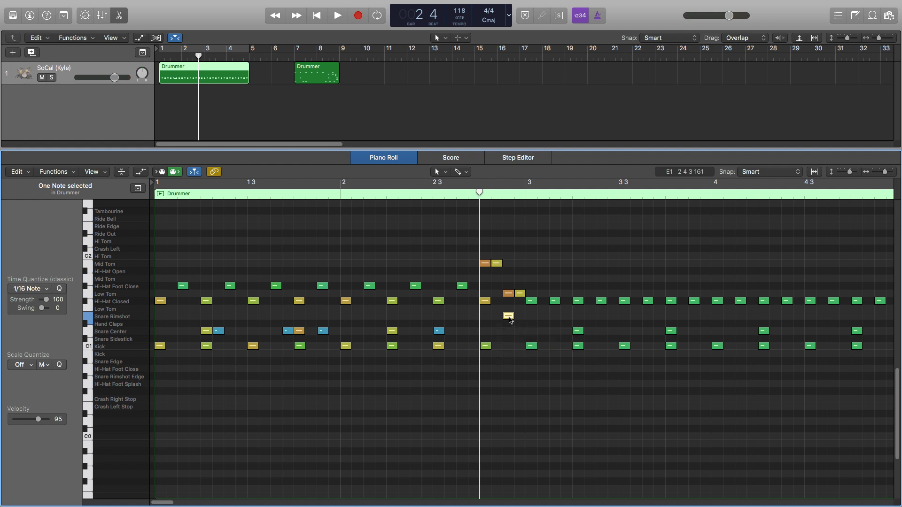
click(509, 294)
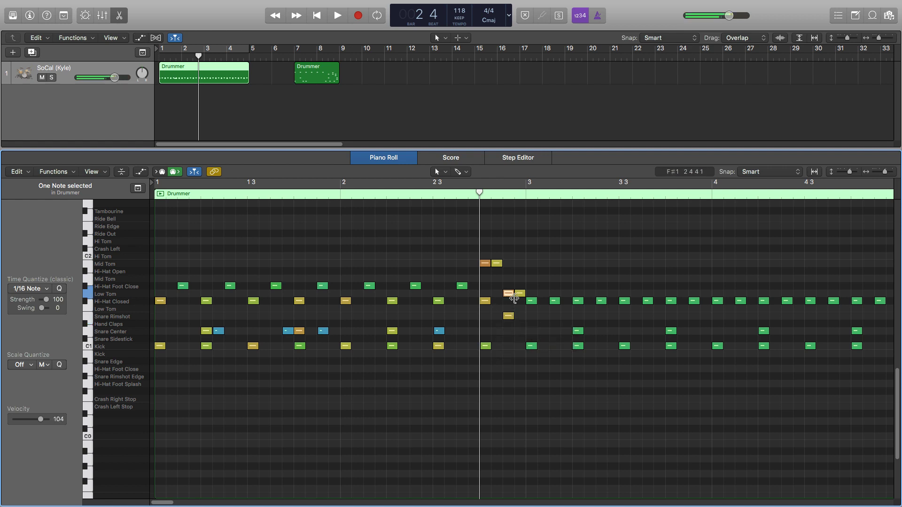
click(508, 316)
key(Left)
click(508, 317)
drag(38, 419, 37, 420)
click(441, 429)
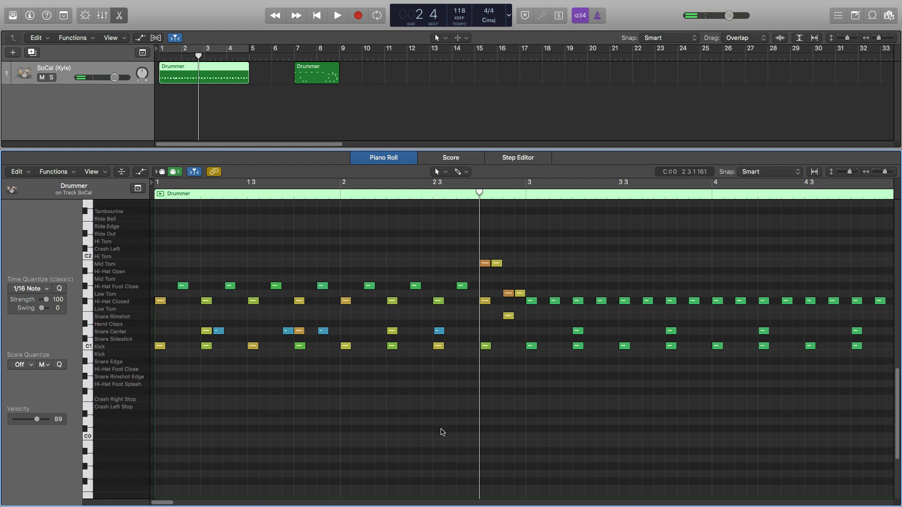
- Play back the bar 2 fill from beat 2 to audition it
click(421, 183)
key(space)
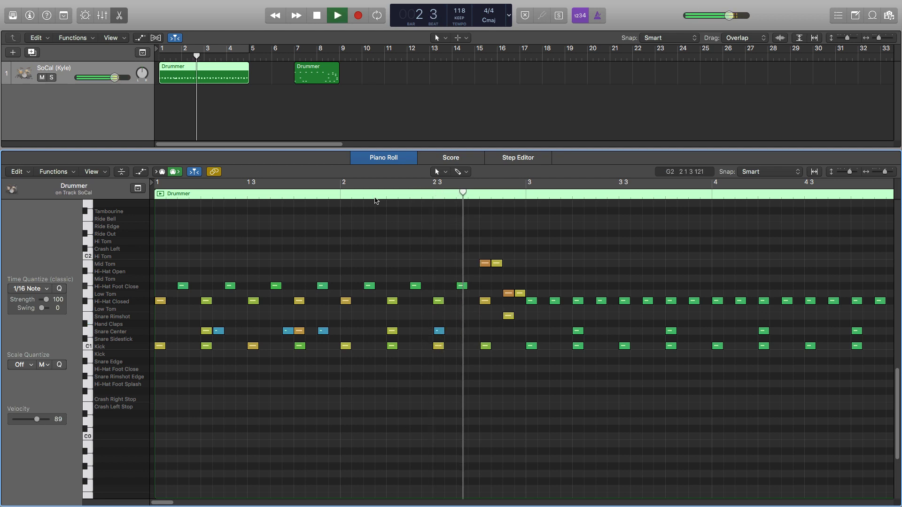
key(space)
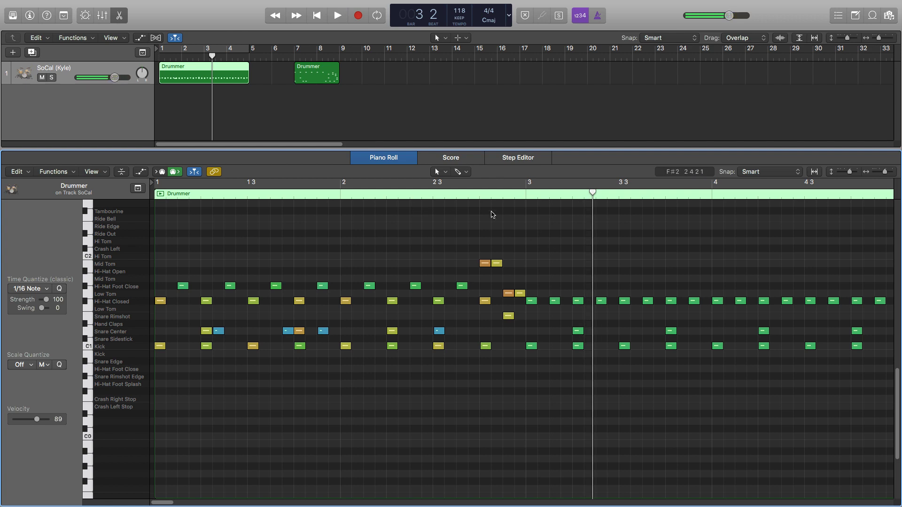
click(478, 198)
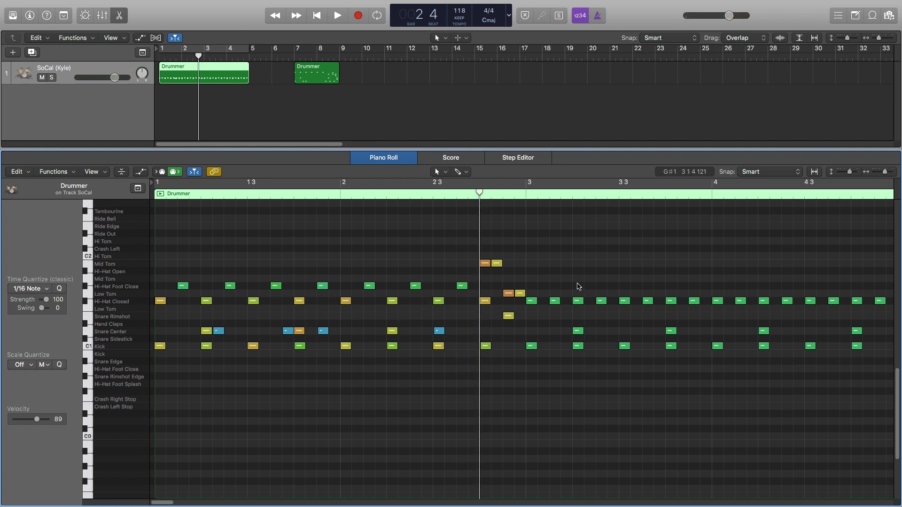
- Zoom in on the fill and nudge the Snare Rimshot hit slightly later to 2 4 3 52
click(892, 173)
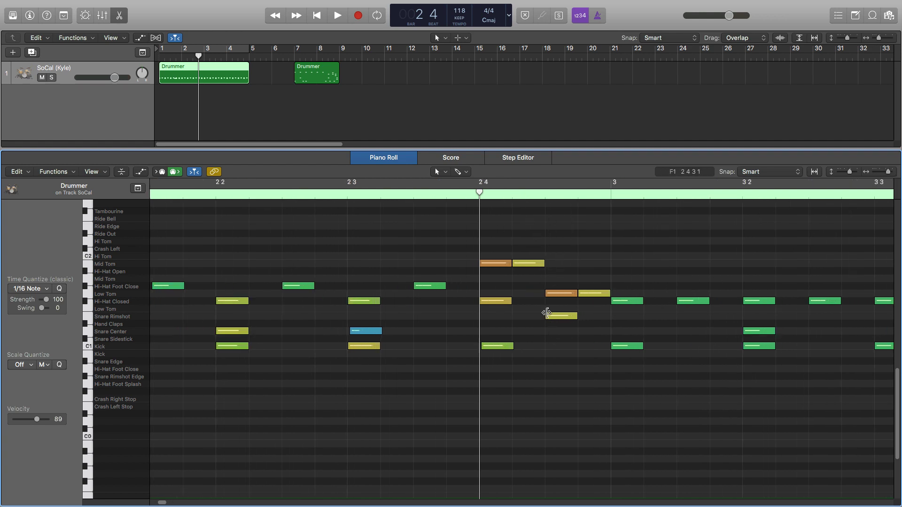
click(545, 196)
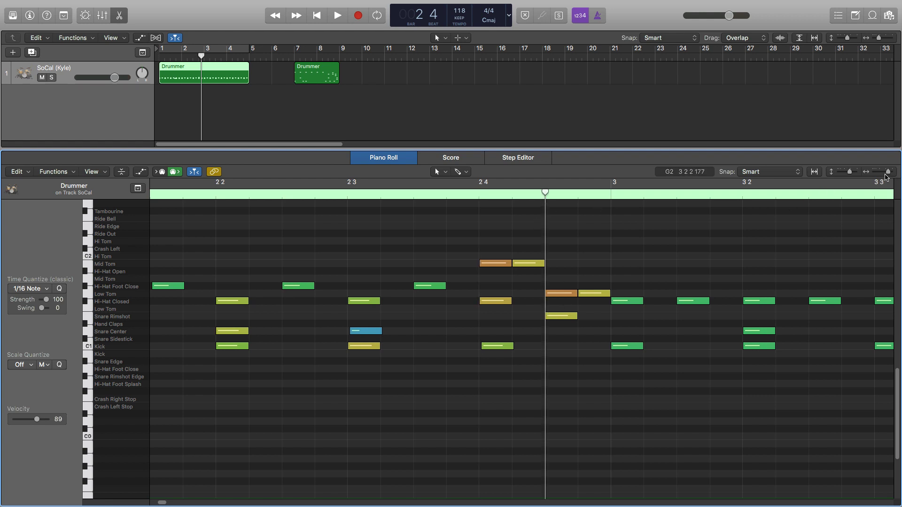
drag(890, 172, 892, 173)
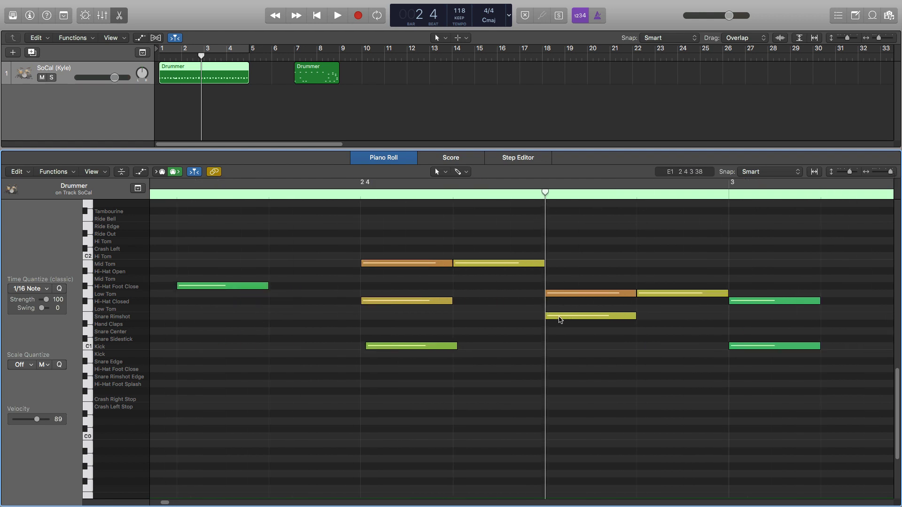
click(559, 317)
drag(559, 320, 562, 297)
- Zoom back out to the whole region, deselect the note and return the playhead to the region start
click(192, 194)
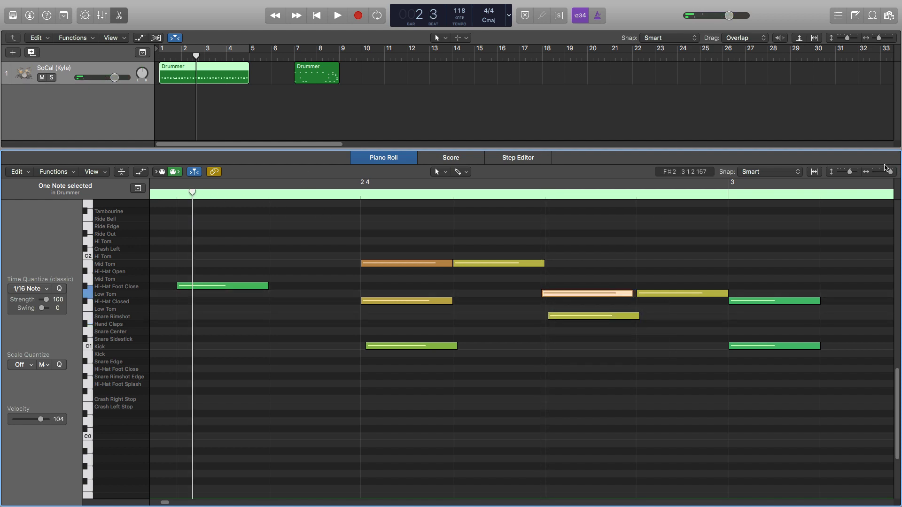
click(879, 172)
click(878, 173)
click(879, 173)
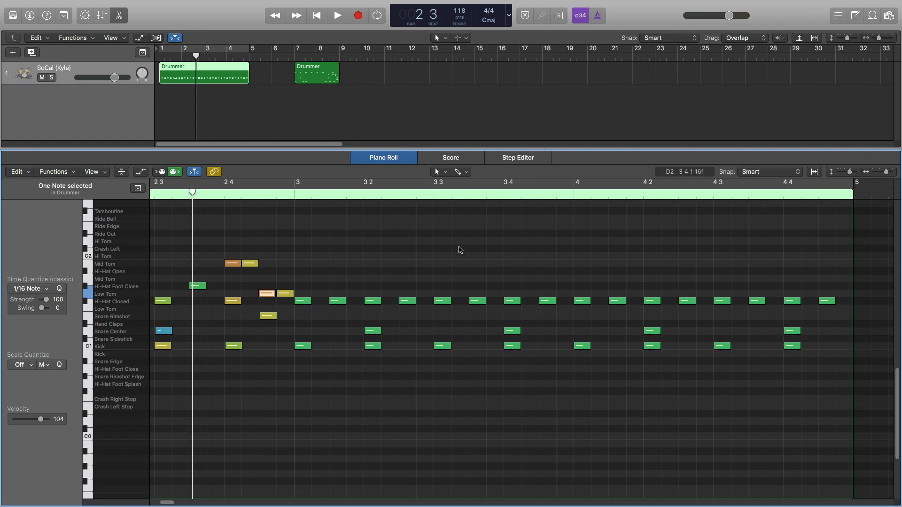
click(162, 205)
click(155, 196)
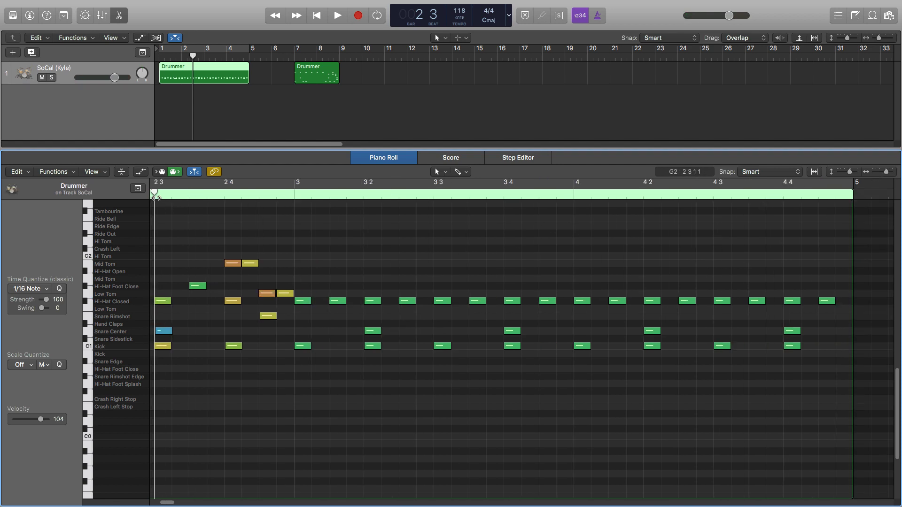
key(space)
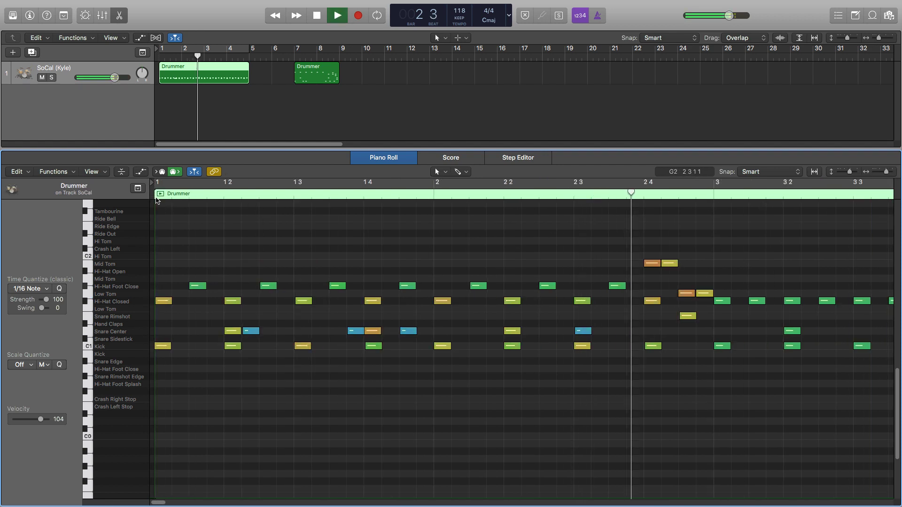
key(space)
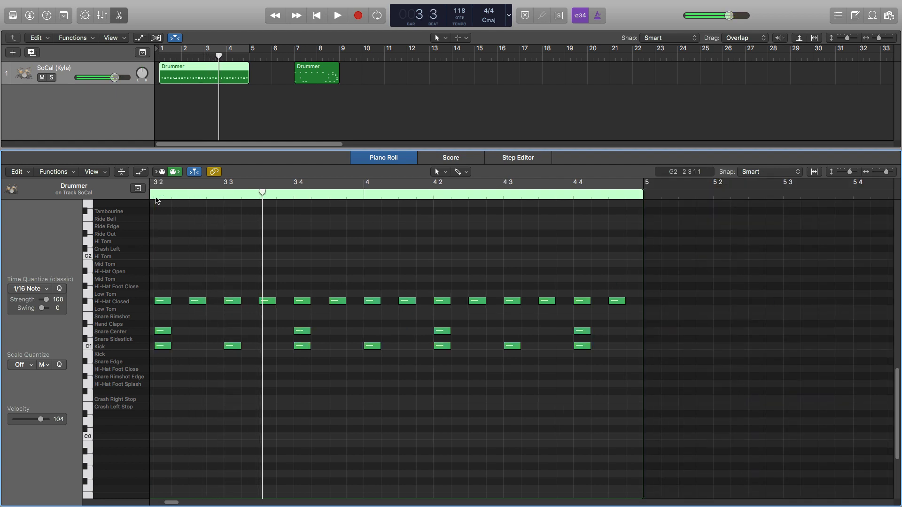
key(Return)
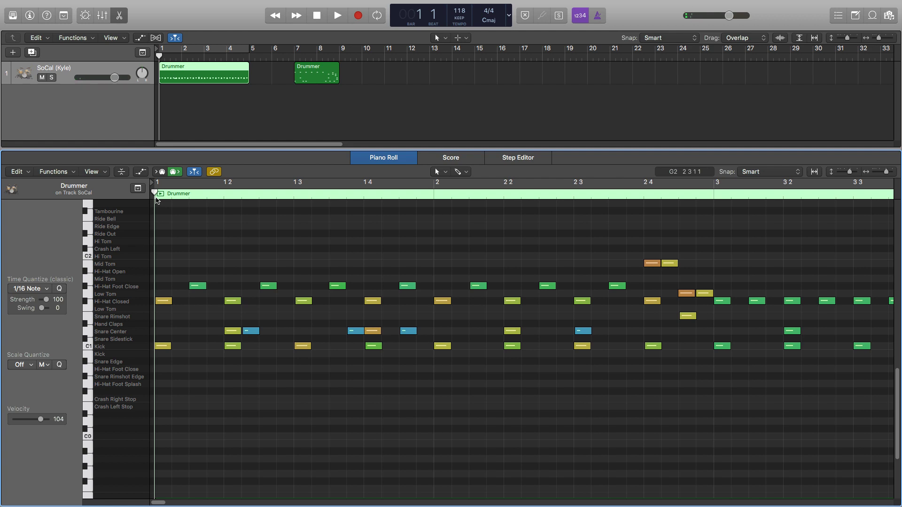
key(space)
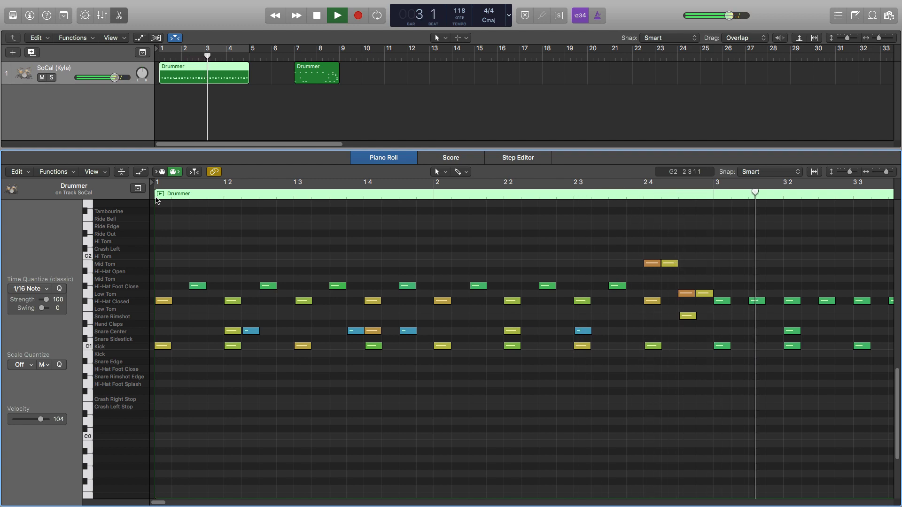
key(space)
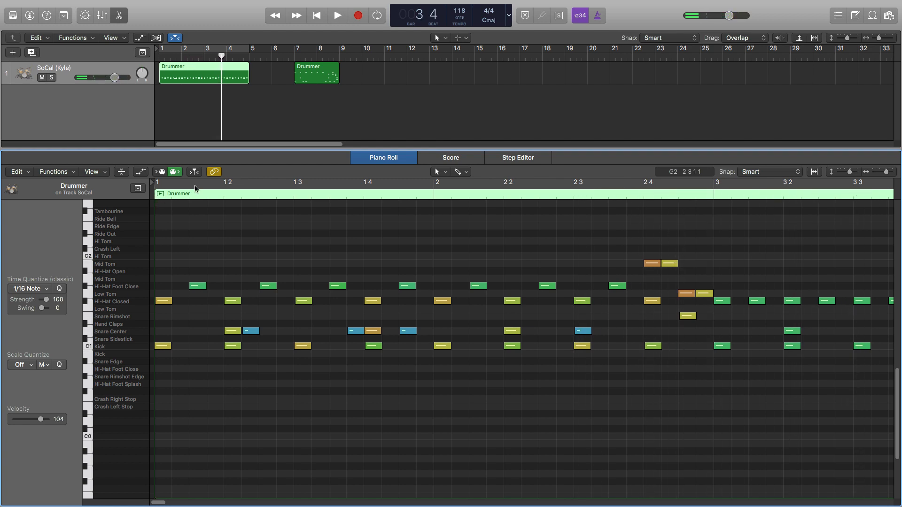
click(310, 75)
- Zoom in on the bar 7 region and play back its bar 8 fill
click(296, 55)
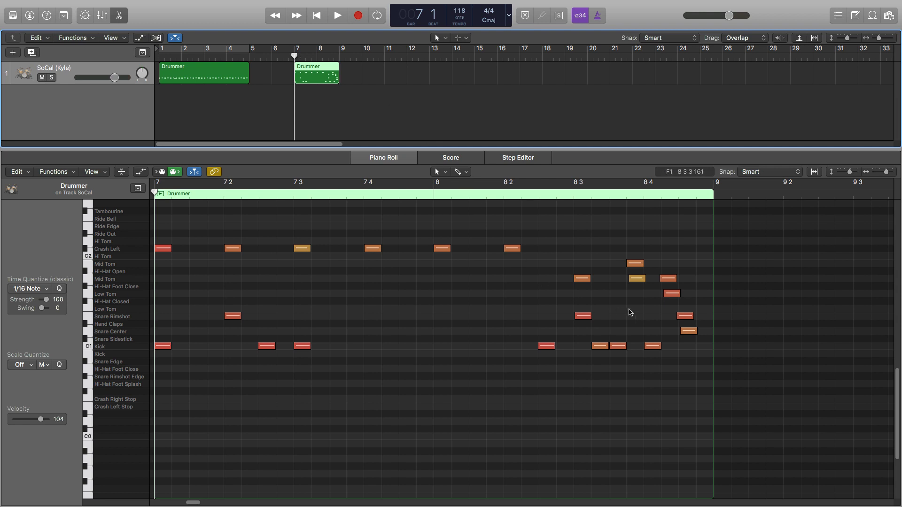
click(642, 200)
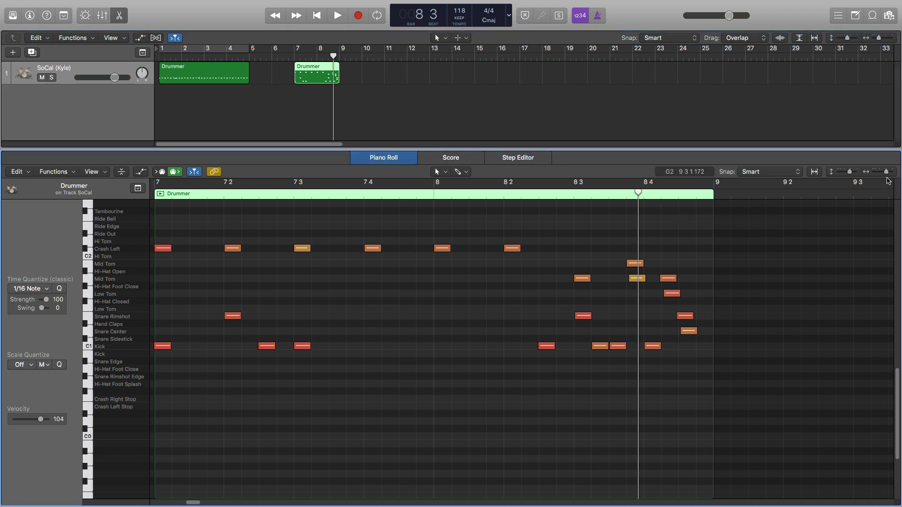
key(super+Right)
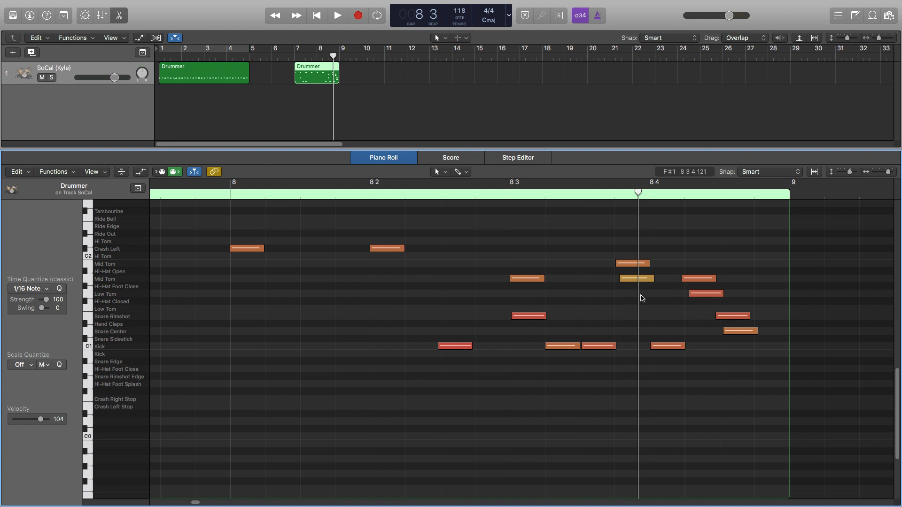
click(295, 57)
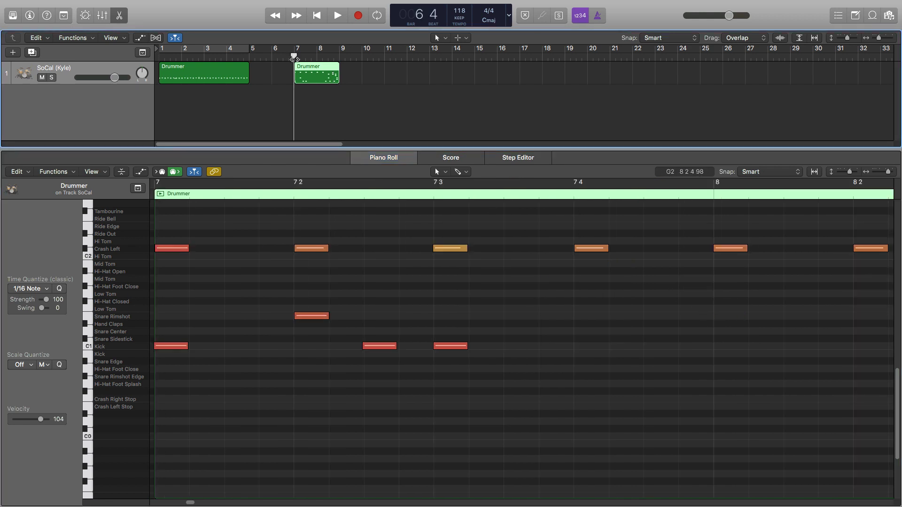
key(space)
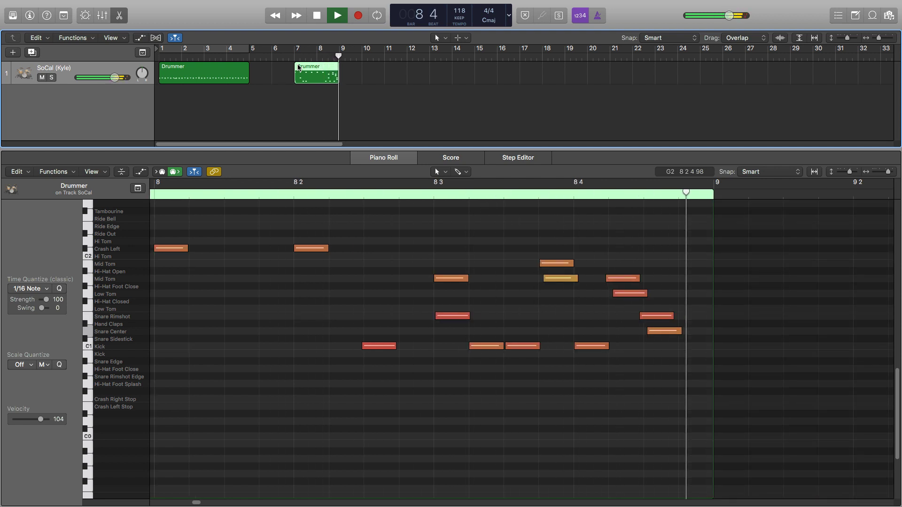
key(space)
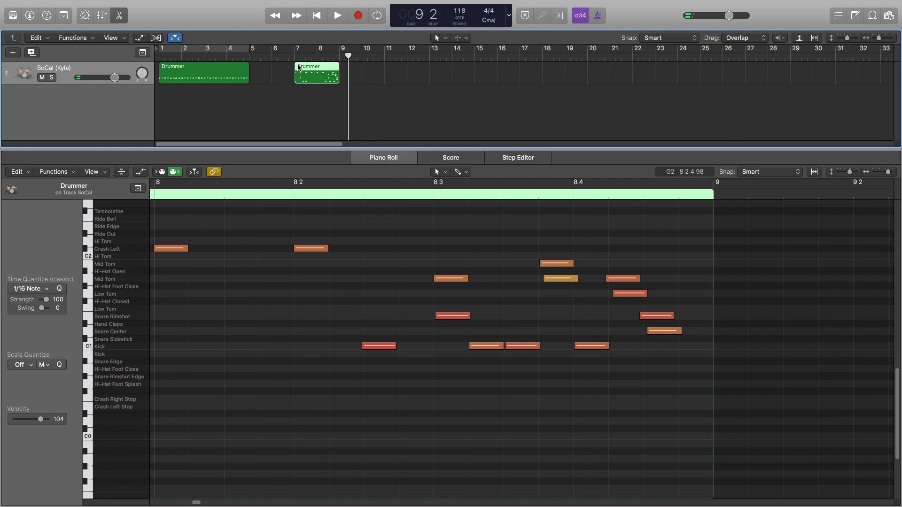
- Hide and reopen the note editor with the playhead back at bar 1
key(e)
key(Return)
key(e)
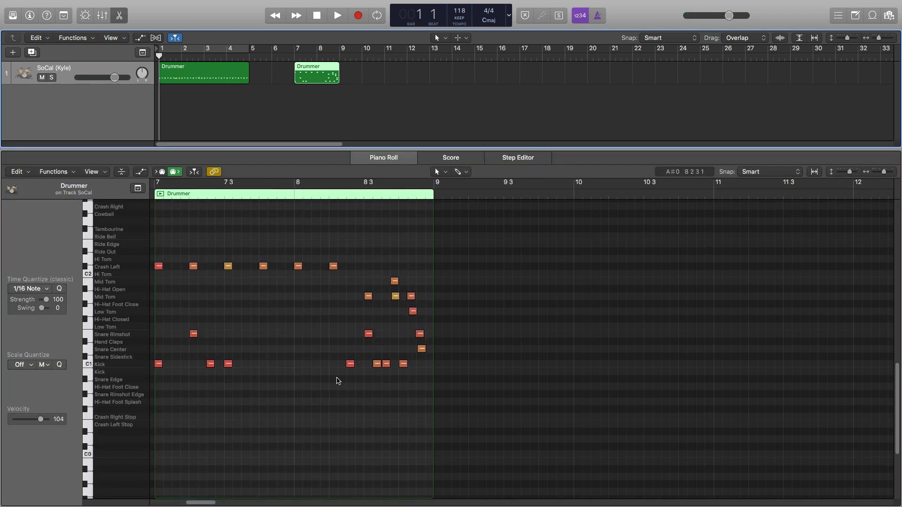
- Select the first Drummer region so its humanised hits show in the focused note editor
click(218, 80)
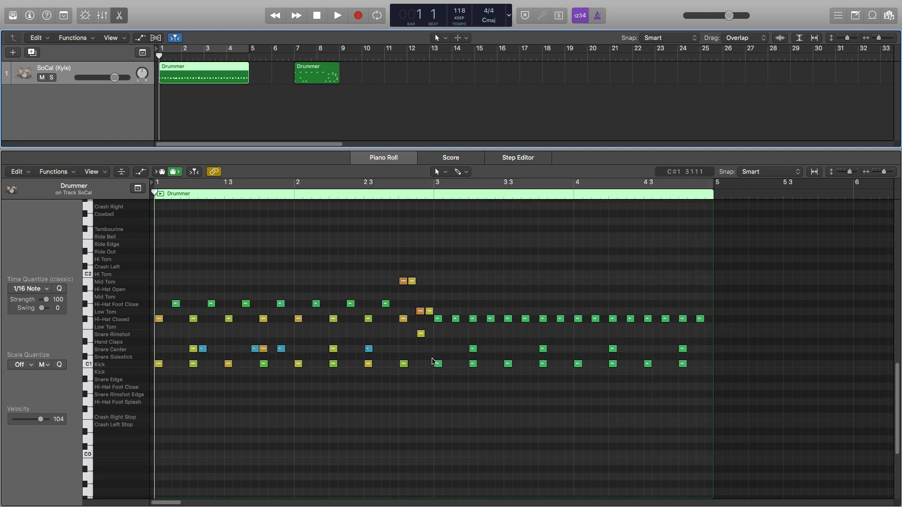
click(411, 275)
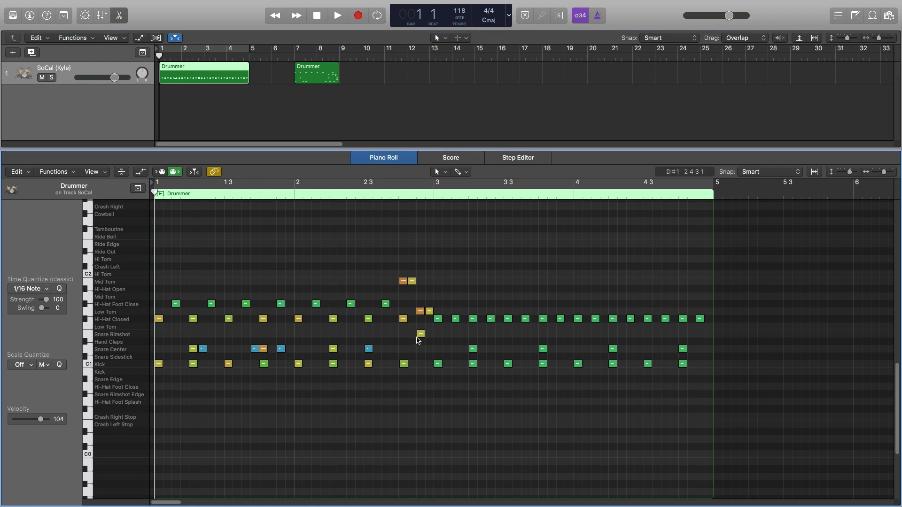